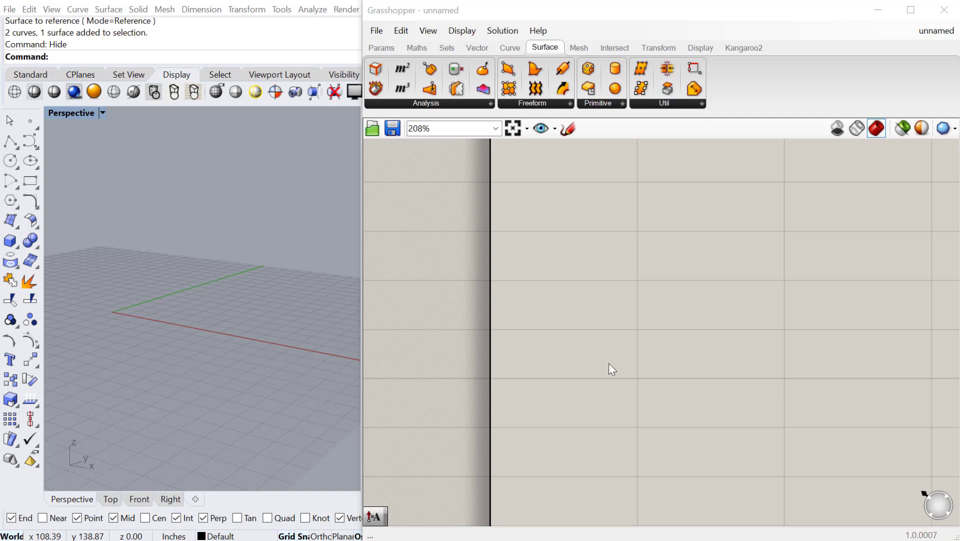
Draw a closed degree-3 freeform curve with about nine control points on the ground plane in the Perspective view
right_drag(565, 223, 502, 310)
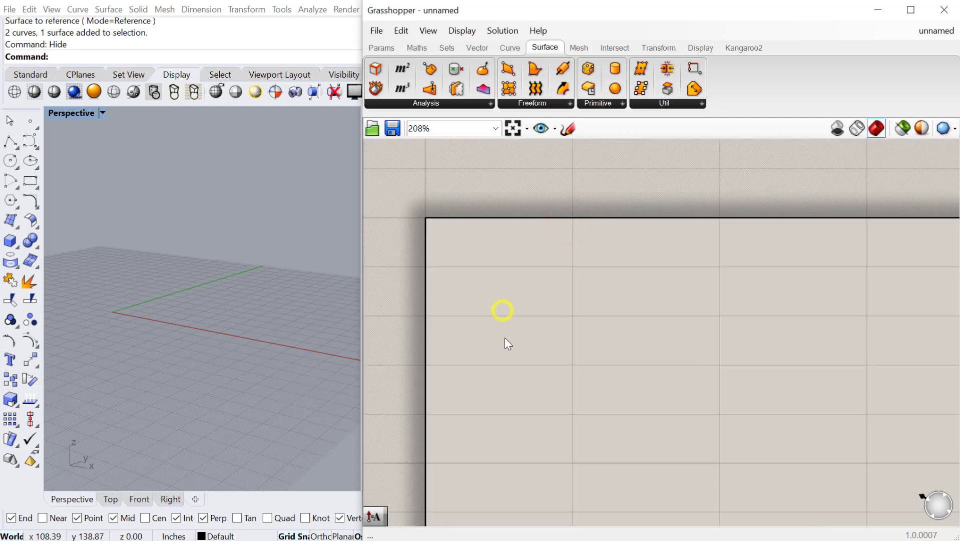
click(136, 350)
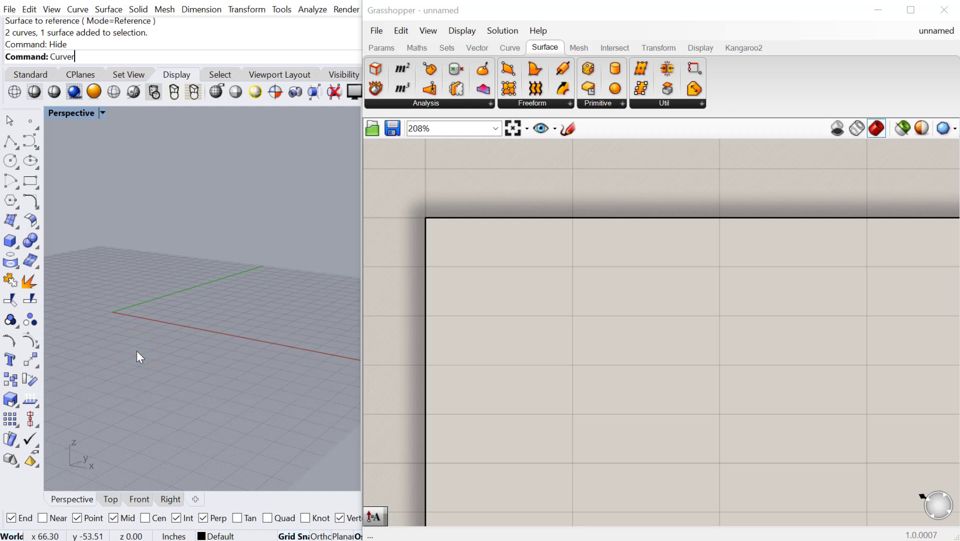
key(Return)
text(Curve)
key(Return)
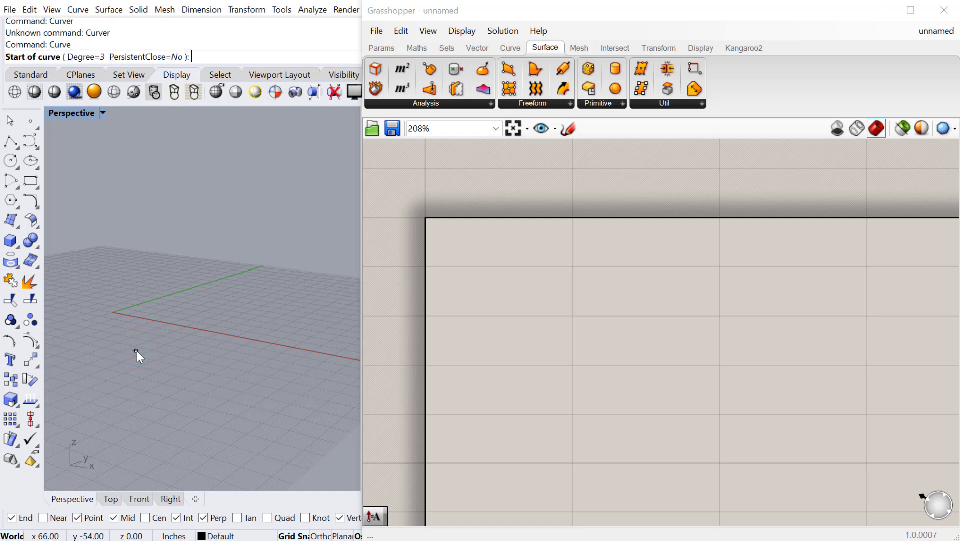
click(113, 438)
click(108, 424)
click(93, 323)
click(168, 326)
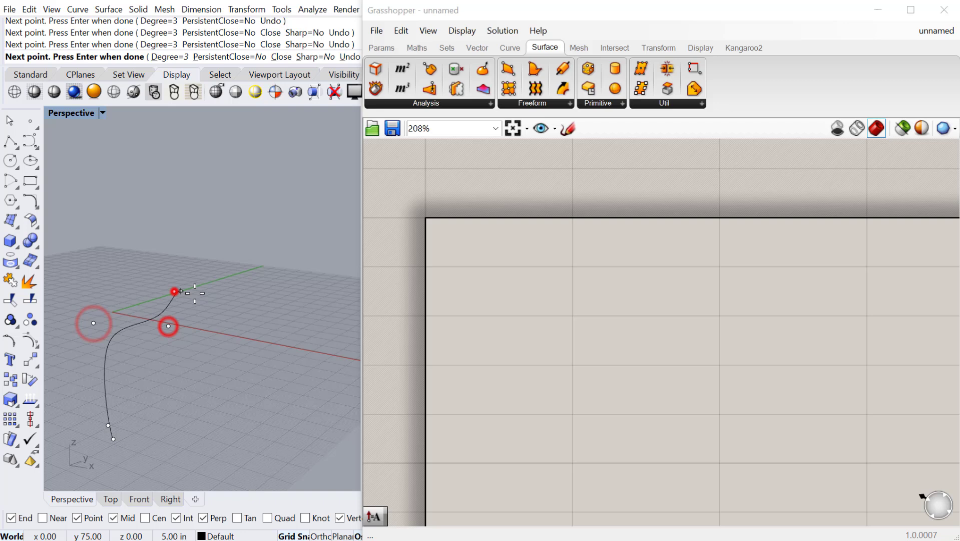
click(174, 292)
click(275, 321)
click(266, 382)
click(205, 365)
click(221, 426)
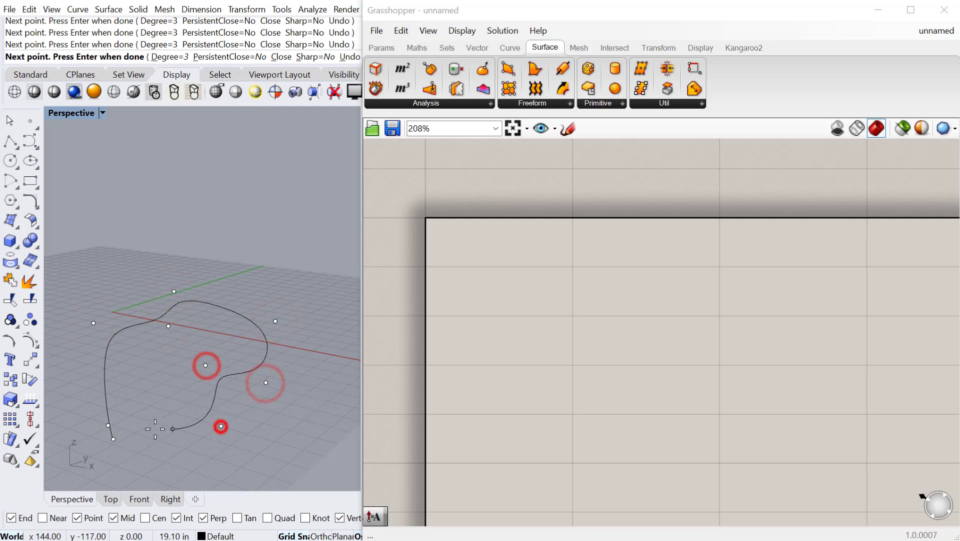
click(114, 439)
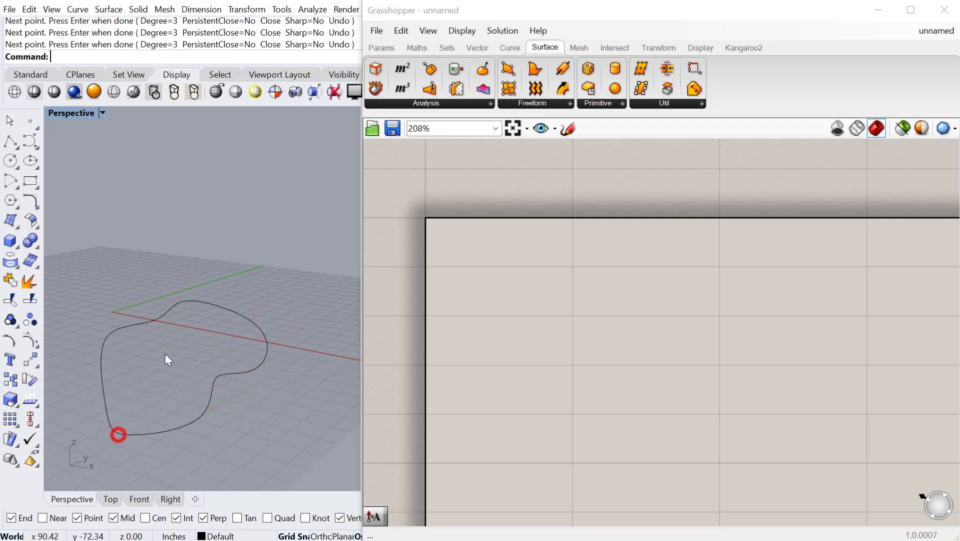
Select the closed curve and reference it in a new Curve parameter on the Grasshopper canvas
scroll(167, 358, down, 3)
right_drag(202, 390, 180, 401)
right_drag(178, 326, 187, 402)
drag(230, 421, 174, 351)
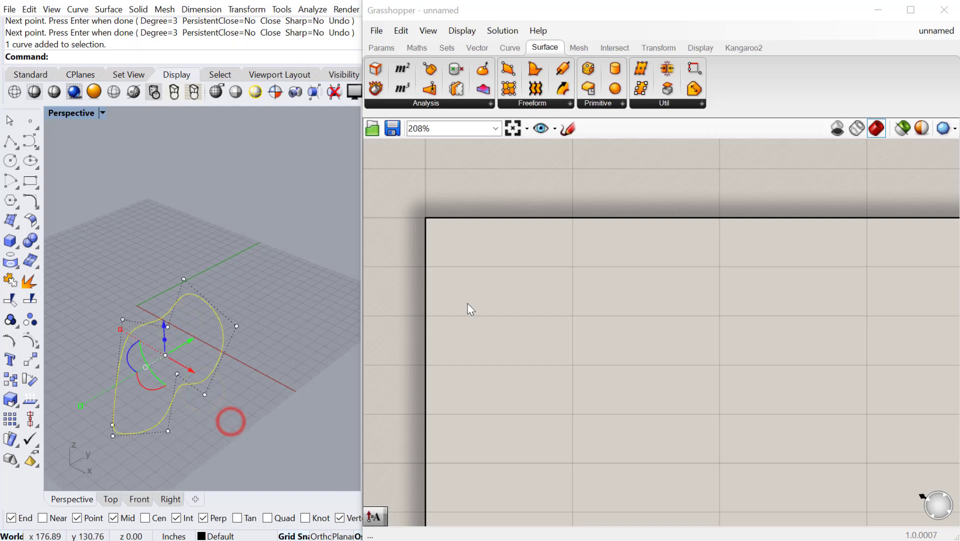
double_click(500, 296)
text(curve)
key(Return)
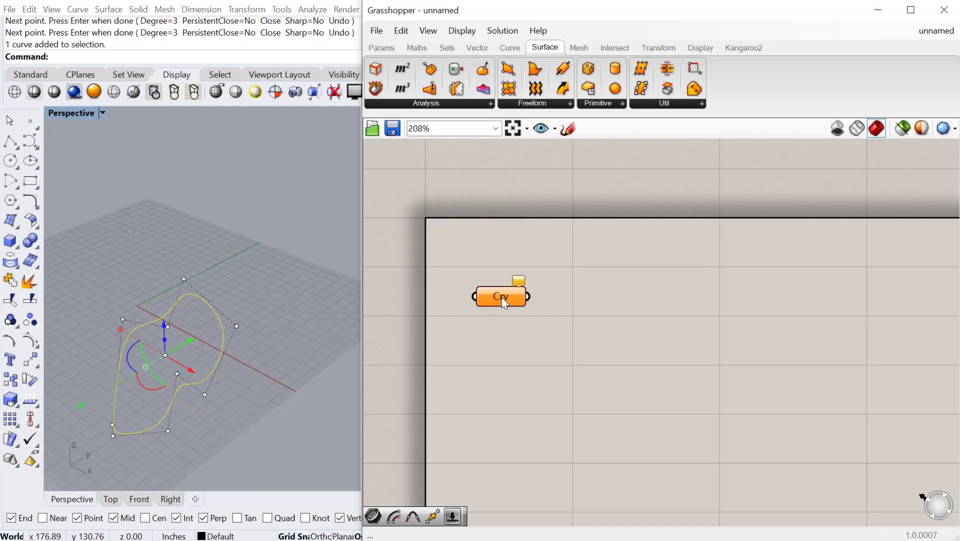
right_click(502, 297)
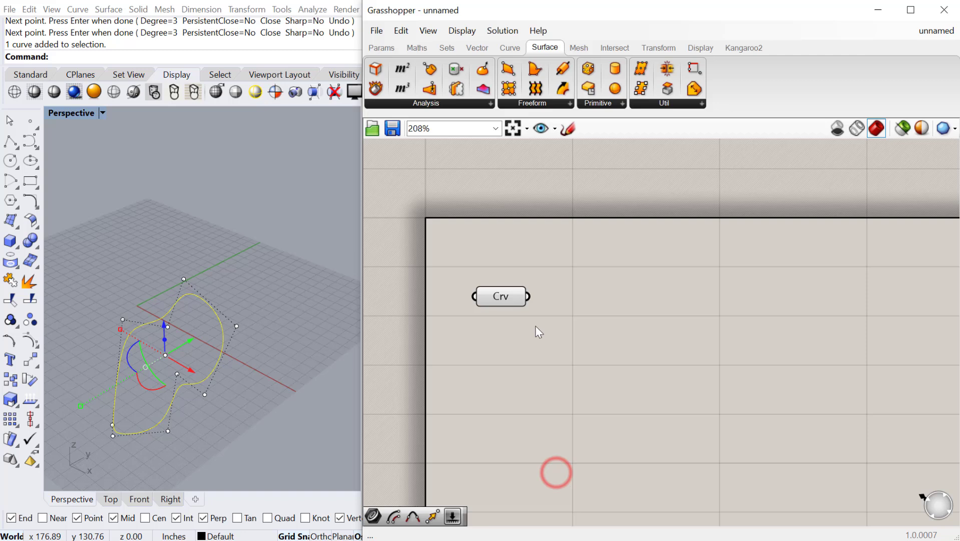
Add an Extrude component and connect the Curve parameter to its Base input
double_click(601, 328)
text(extrud)
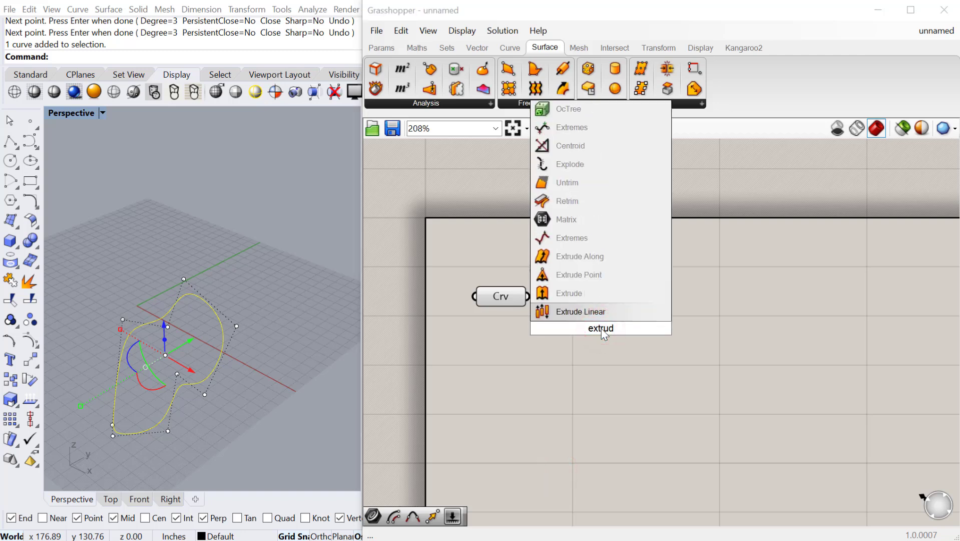
click(569, 293)
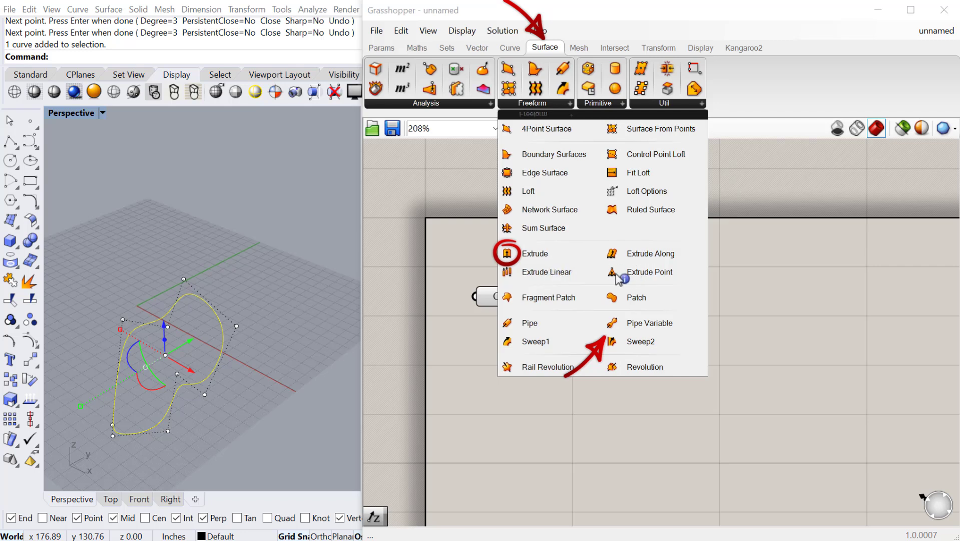
click(606, 314)
drag(530, 295, 616, 311)
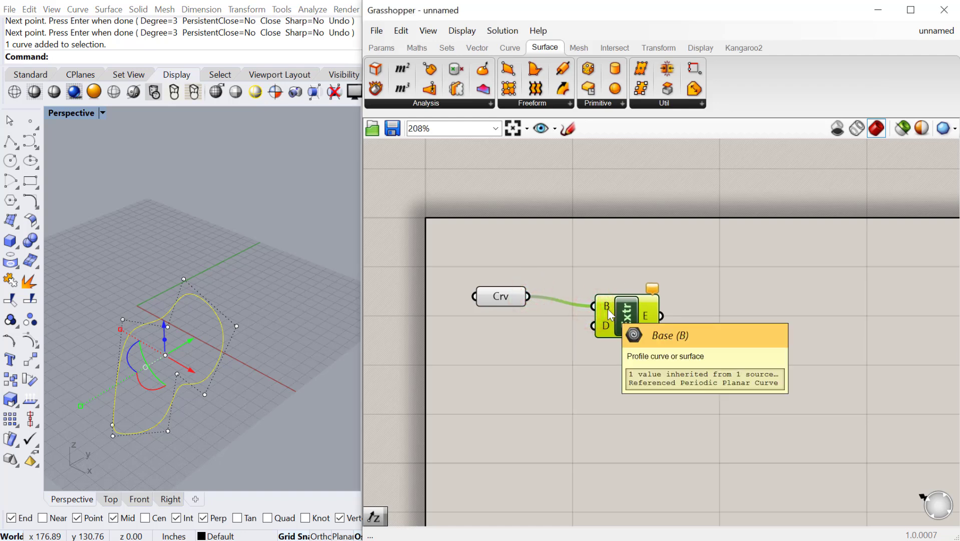
Add a Unit Z vector, connect it to the extrusion's Direction input and place it close to the Extrude component
double_click(499, 385)
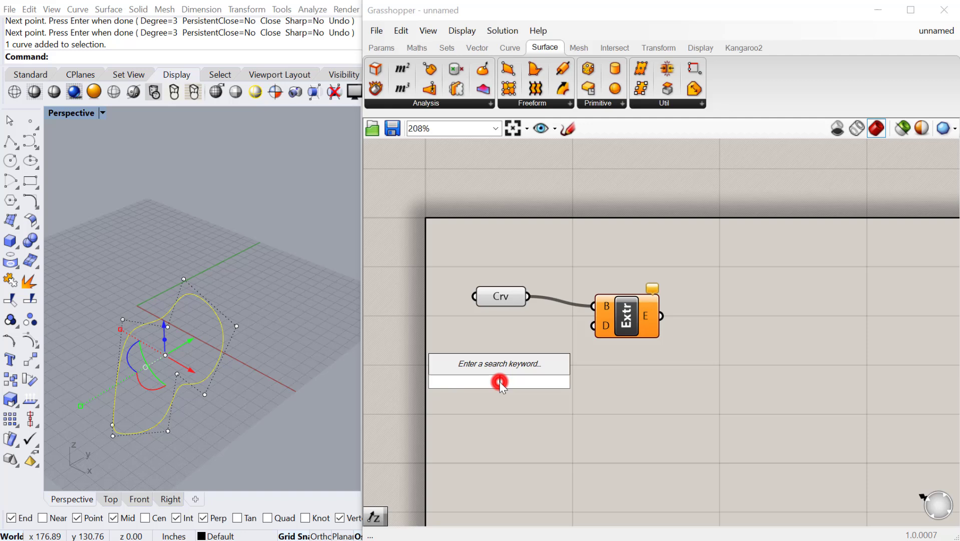
text(unit)
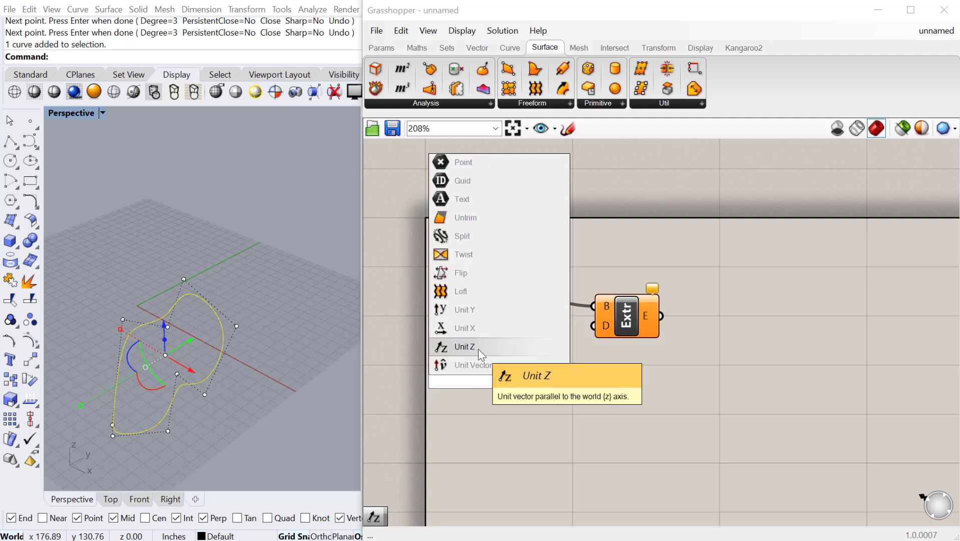
click(476, 346)
drag(532, 381, 641, 329)
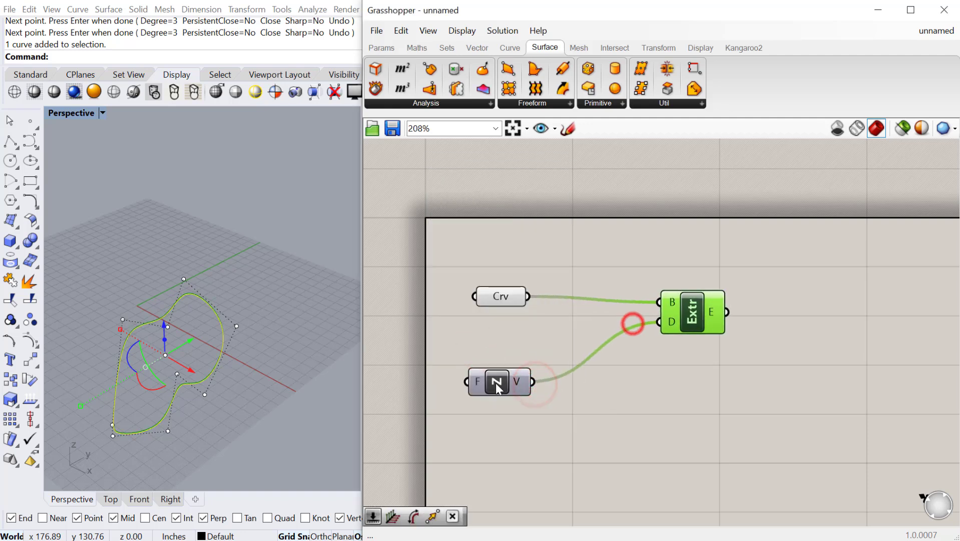
drag(497, 381, 591, 358)
Add a number slider from 1 to 50.00, connect it to the Unit Z Factor input and set it to 29.09
double_click(481, 408)
text(1)
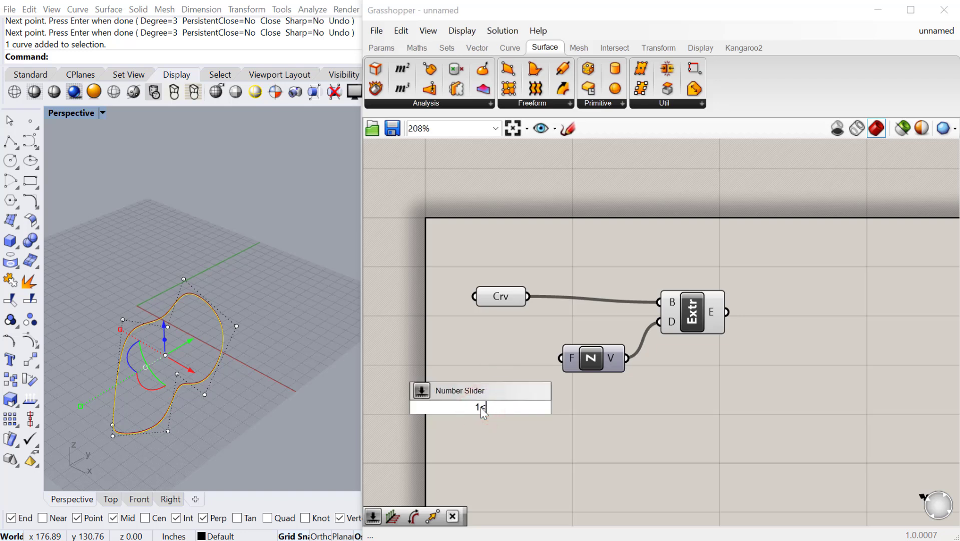
text(<50.00)
key(Return)
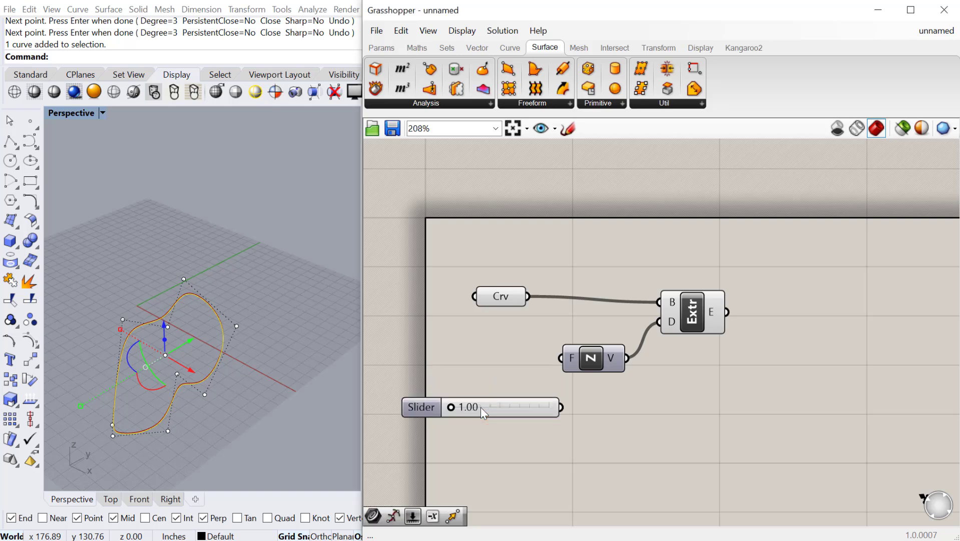
drag(564, 407, 560, 358)
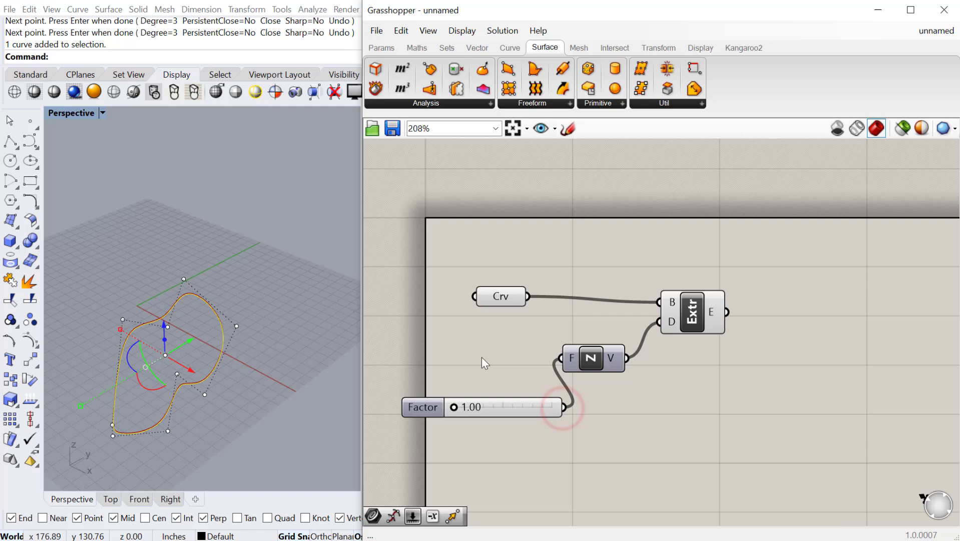
drag(454, 407, 517, 403)
right_drag(237, 397, 224, 378)
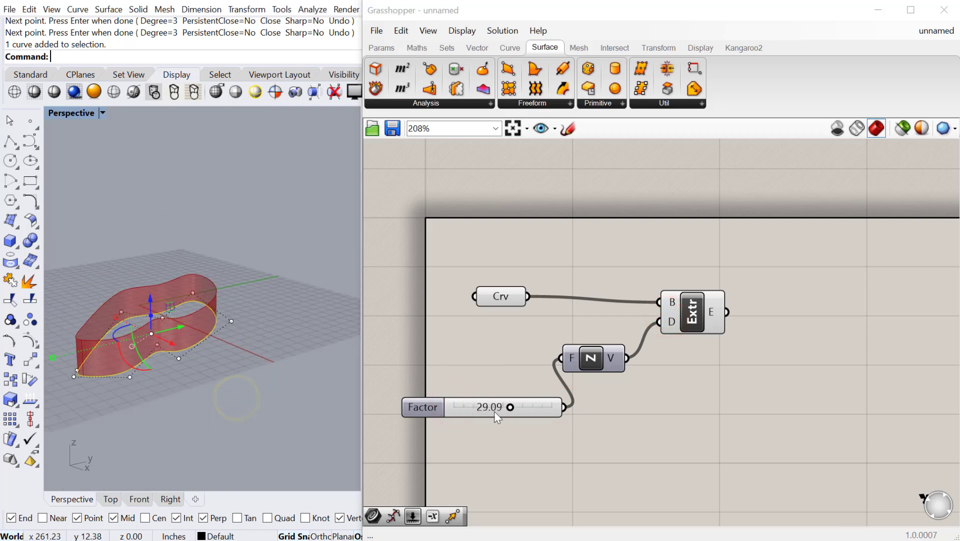
Add a Cap Holes component beside Extrude, feed the extrusion into it and inspect the closed solid
double_click(728, 388)
text(cap)
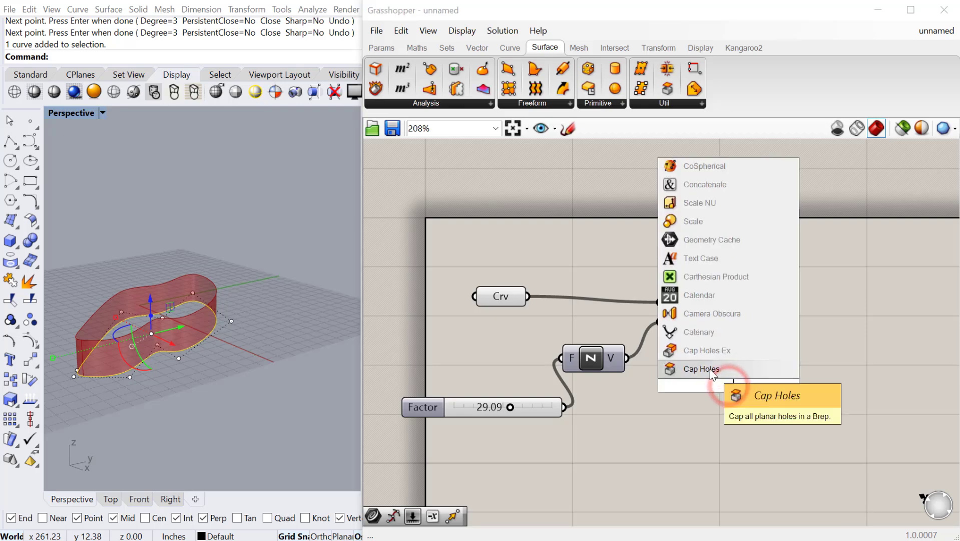
click(709, 369)
drag(728, 312, 697, 384)
drag(735, 388, 772, 328)
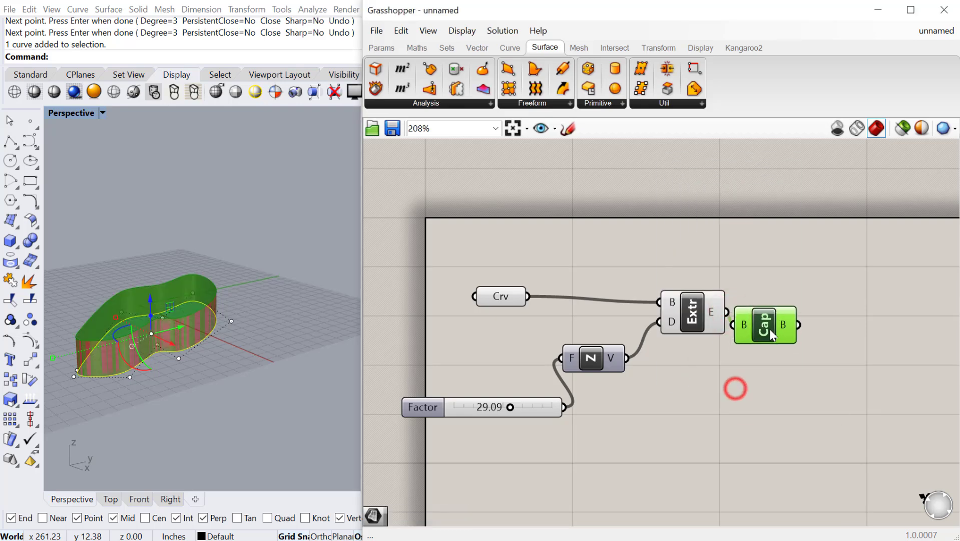
click(747, 400)
right_drag(184, 319, 150, 367)
scroll(150, 366, up, 4)
click(647, 391)
Delete all components from the Grasshopper canvas and the closed curve from the Rhino viewport
scroll(636, 351, down, 3)
right_drag(634, 346, 623, 305)
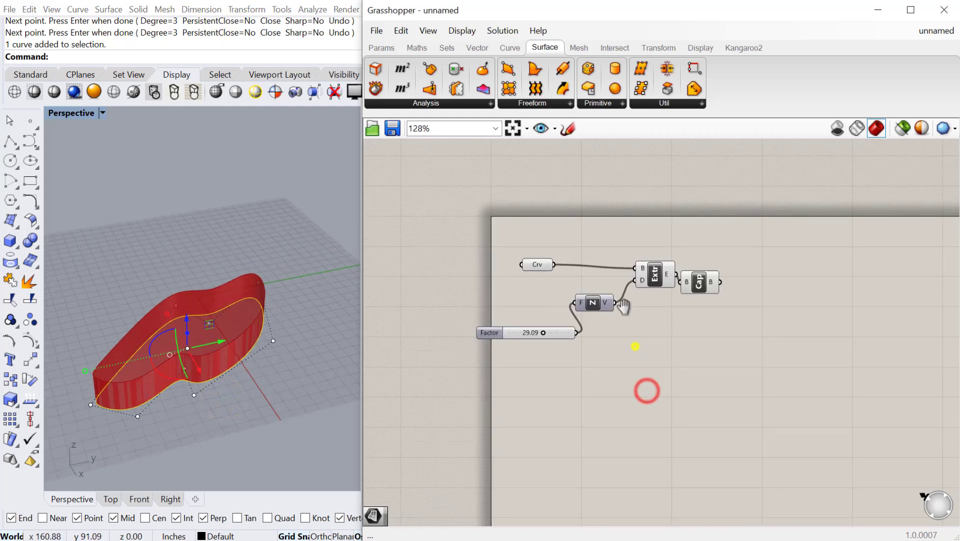
drag(779, 428, 511, 256)
key(Delete)
click(240, 401)
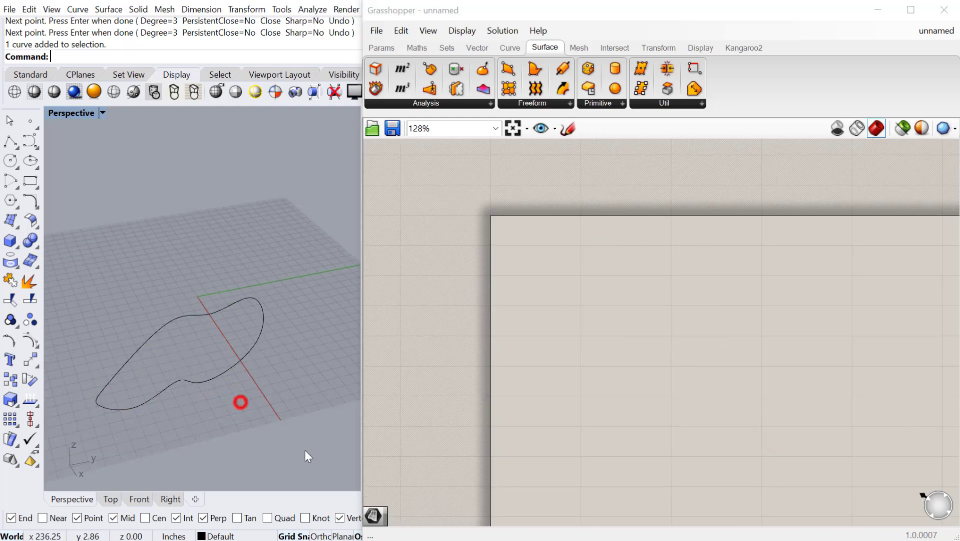
drag(326, 473, 143, 316)
key(Delete)
right_drag(196, 388, 203, 400)
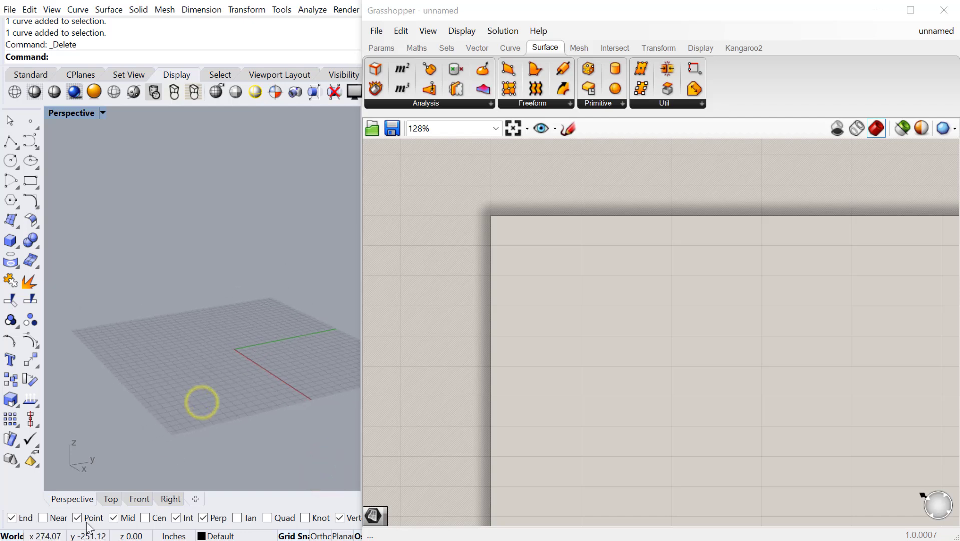
Draw an open wavy curve with two humps across the vertical axis in the Front view
click(135, 501)
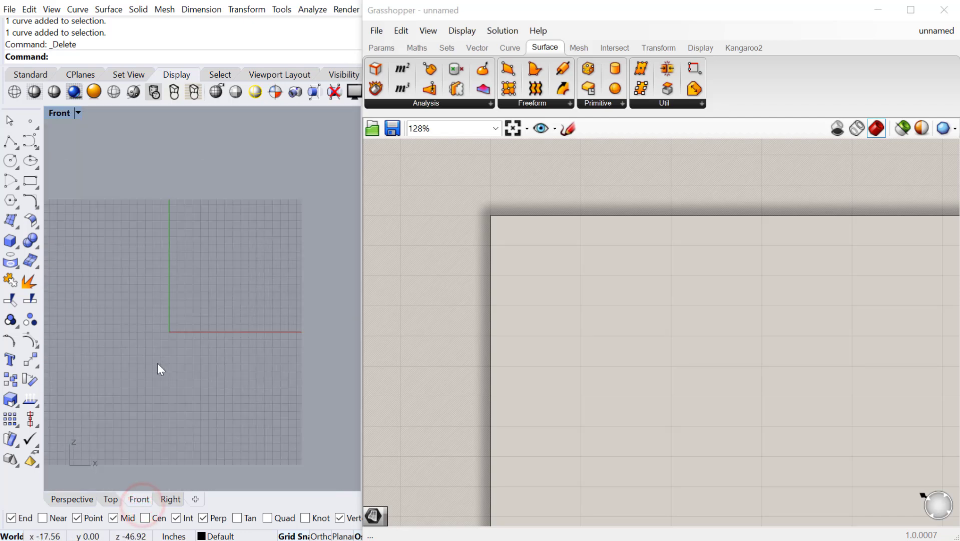
text(Curve)
key(Return)
click(101, 343)
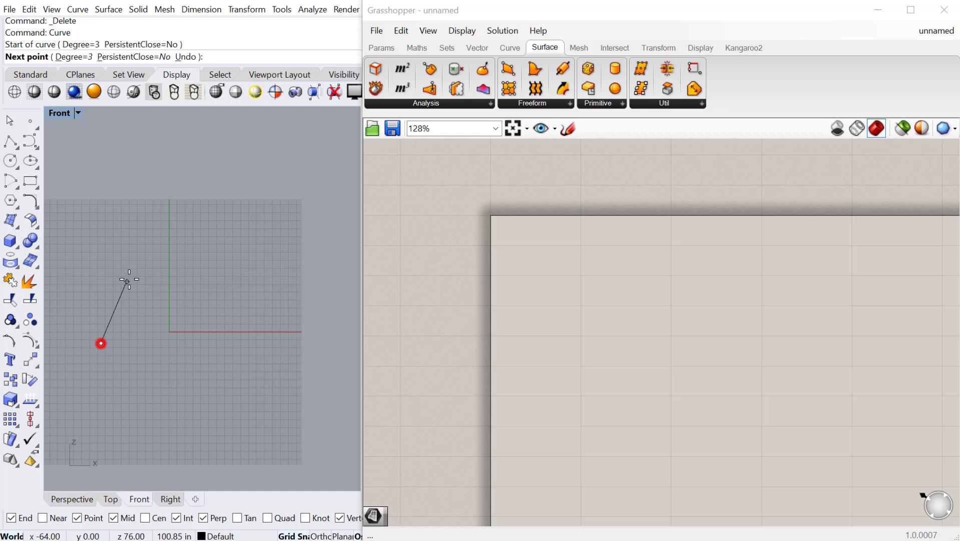
click(129, 279)
click(241, 272)
click(262, 345)
right_click(262, 344)
Draw a second open curve as a single arch from three control points, overlapping the wavy curve
right_click(161, 348)
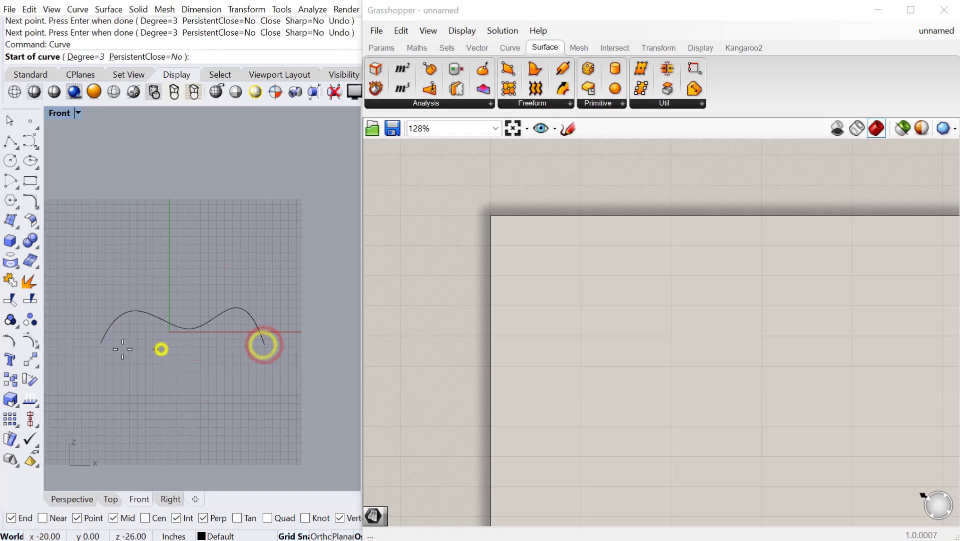
click(120, 349)
click(167, 286)
click(242, 337)
right_click(243, 336)
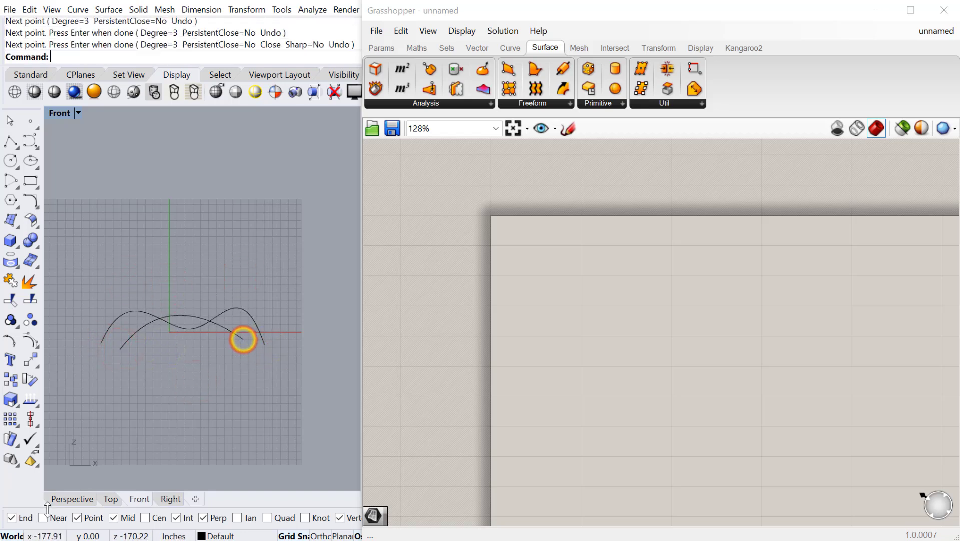
In the Perspective view, move the arched curve along the Y axis away from the wavy curve
click(69, 499)
scroll(141, 386, down, 3)
click(196, 359)
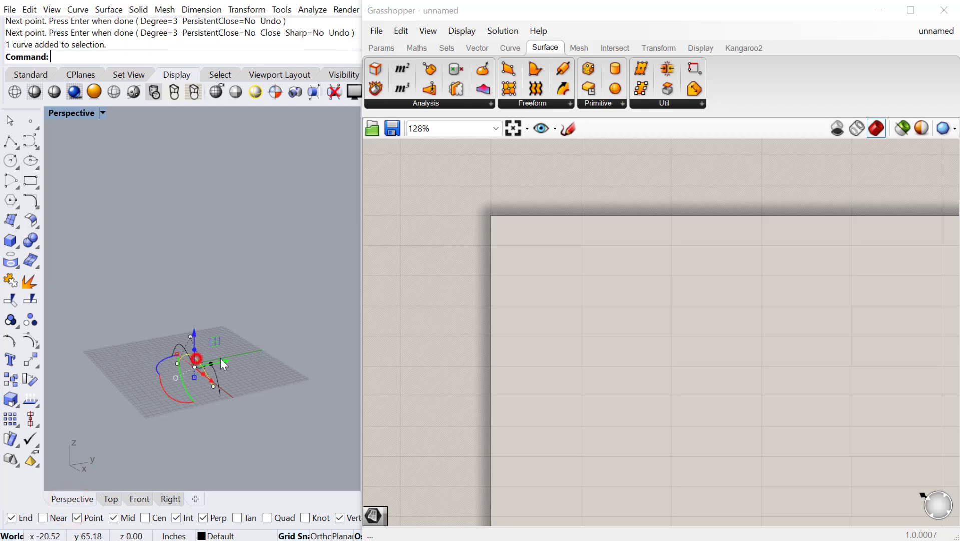
drag(230, 359, 292, 345)
Loft a surface between the wavy and arched curves with the default loft options
drag(287, 423, 122, 264)
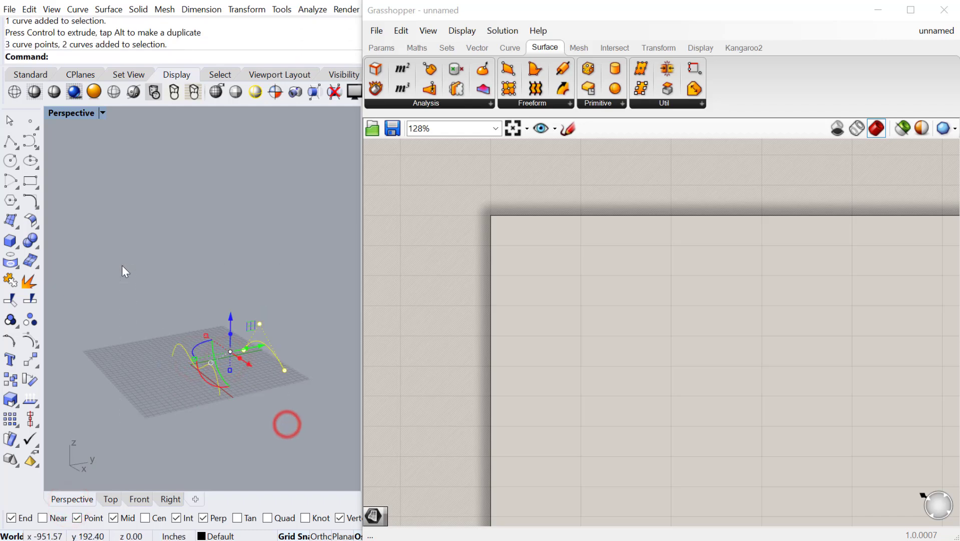
text(Loft)
key(Return)
key(Return)
right_drag(234, 398, 229, 414)
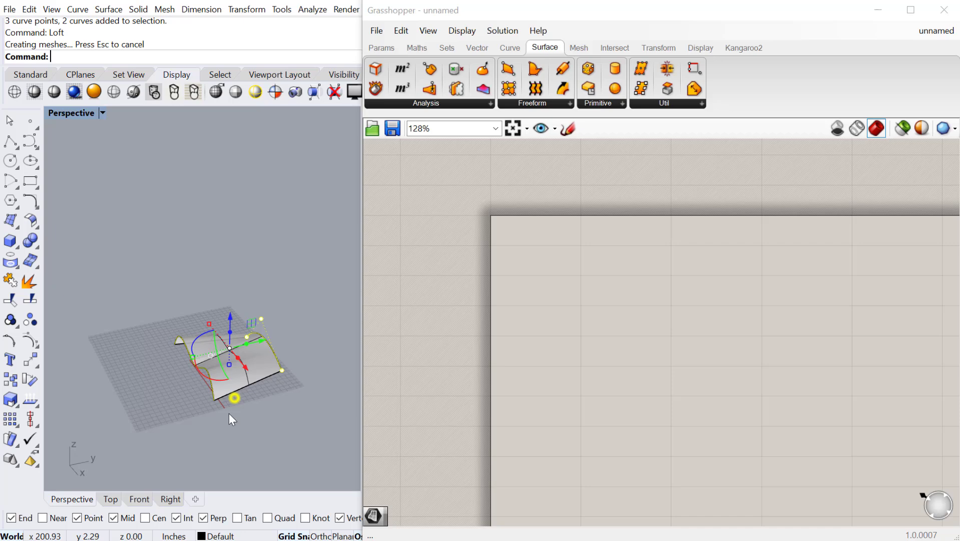
Reference the lofted surface in a new Surface parameter and place it near the upper-left corner of the Grasshopper canvas
click(255, 403)
click(251, 355)
click(251, 355)
double_click(664, 266)
text(surfec)
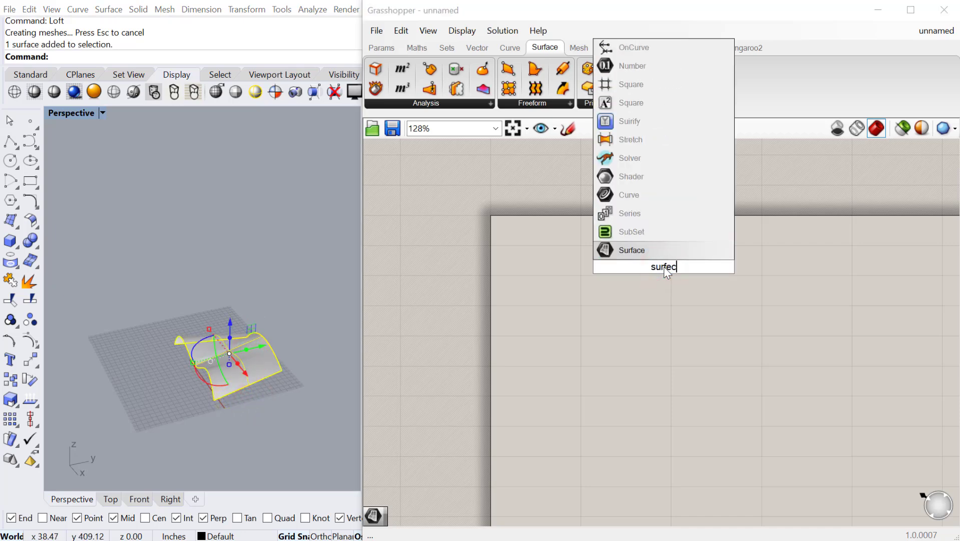
key(Return)
right_click(664, 266)
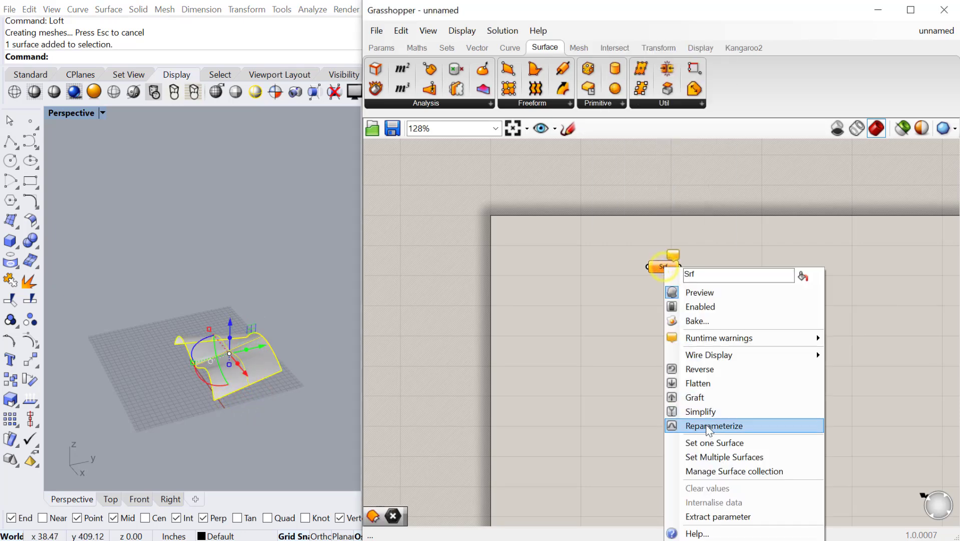
click(710, 444)
drag(670, 268, 547, 258)
Hide both source curves and the lofted surface in the Rhino viewport
click(350, 391)
drag(324, 457, 44, 185)
text(Hide)
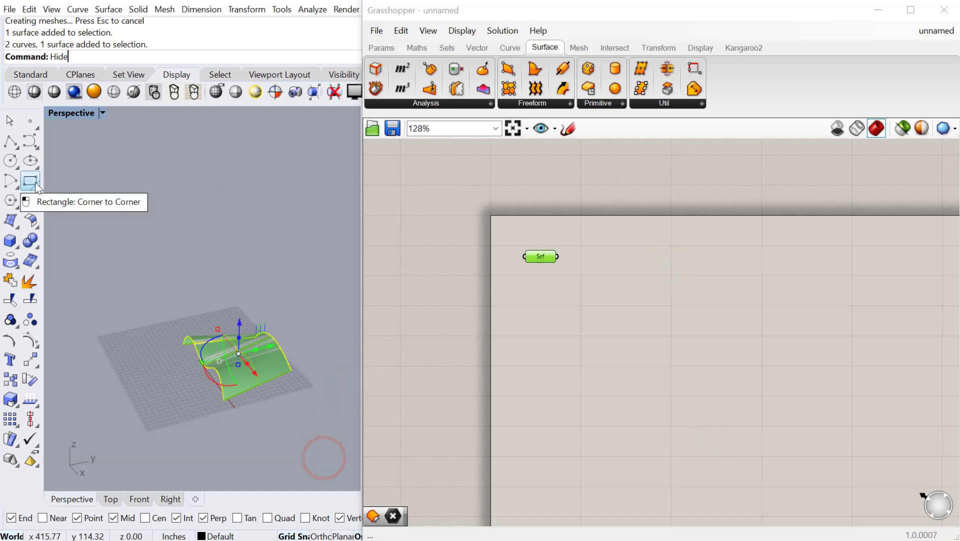
key(Return)
Add an Offset Surface component beside the Surface parameter and connect the referenced surface to its S input
scroll(587, 251, up, 3)
click(609, 329)
double_click(609, 329)
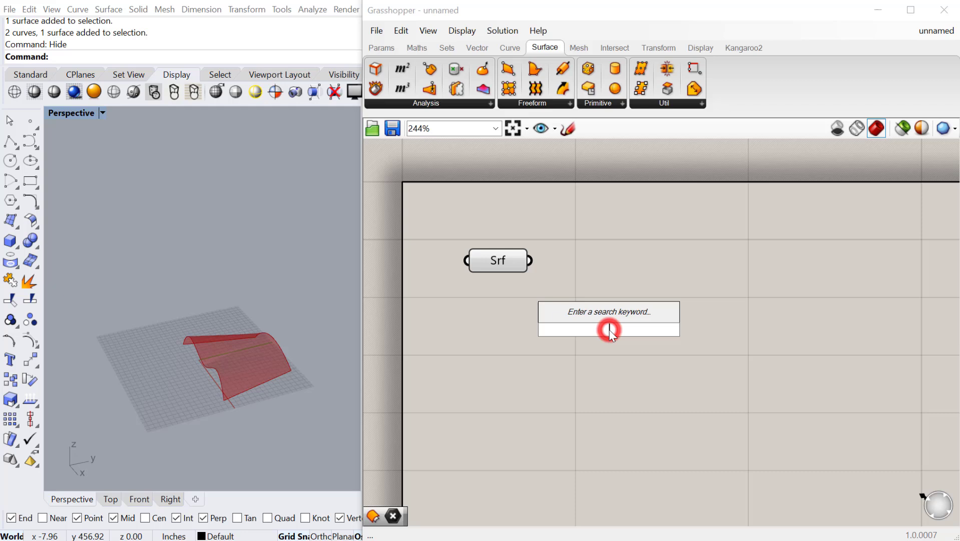
text(offse)
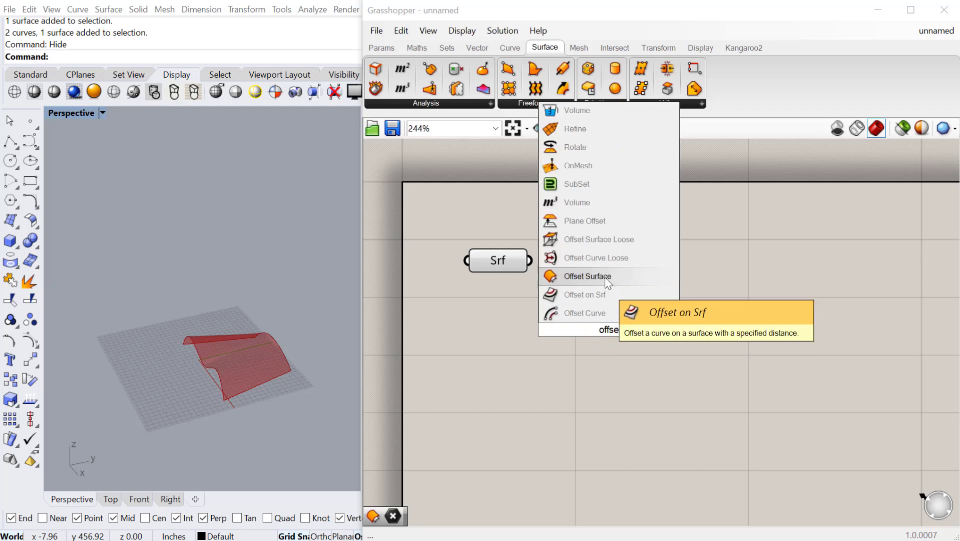
click(605, 276)
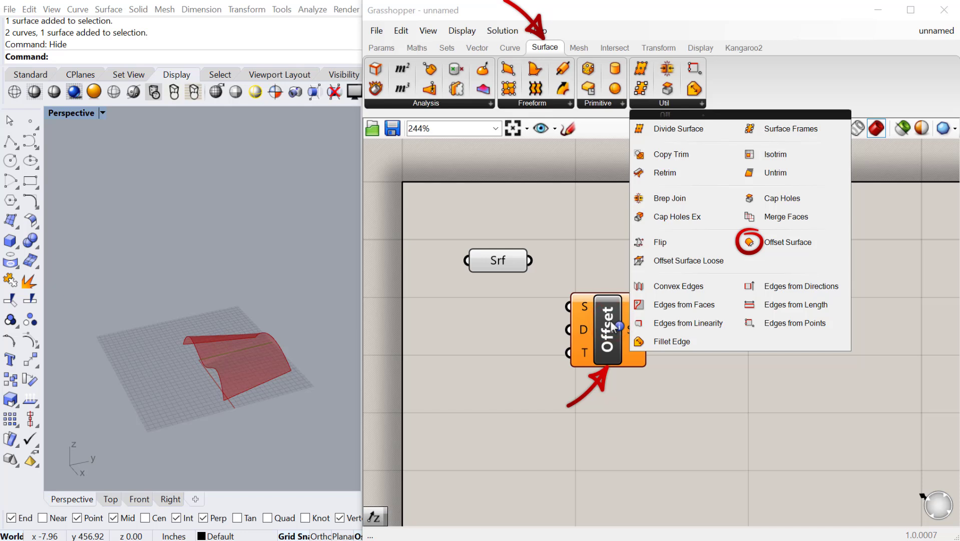
drag(597, 336, 623, 284)
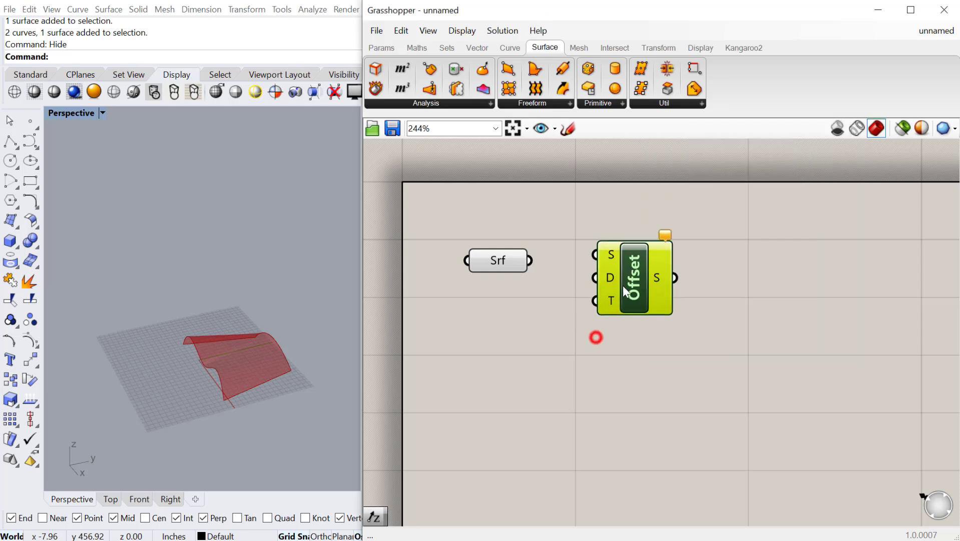
mouse_move(532, 259)
mouse_down()
mouse_move(584, 247)
mouse_move(666, 333)
mouse_up()
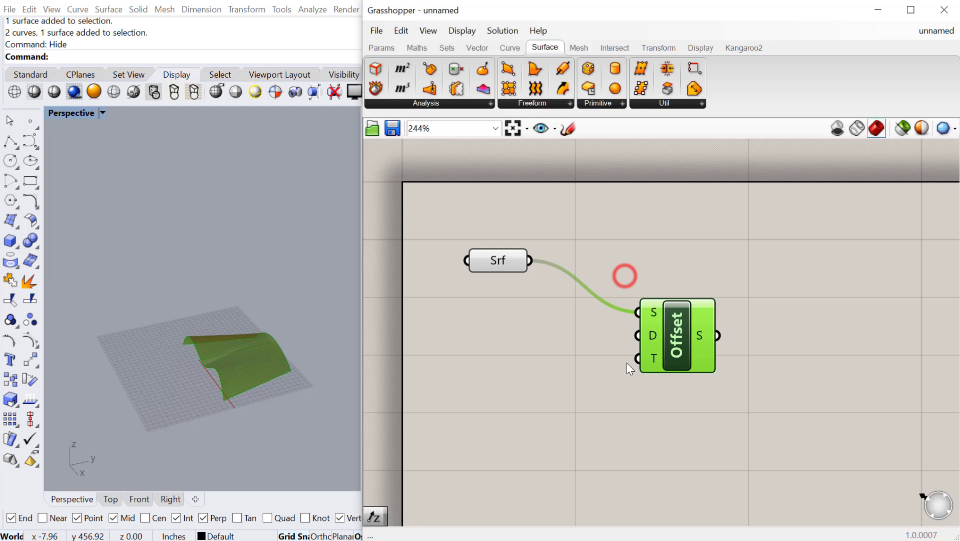
Add a Unit Z component, connect its vector to the Offset component's D input, and place it just before Offset
double_click(537, 375)
text(unit)
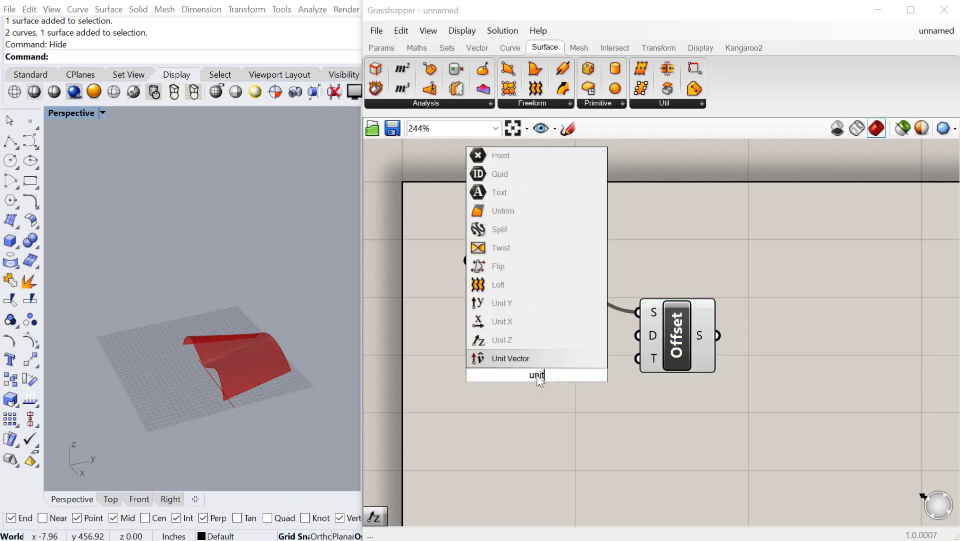
click(515, 357)
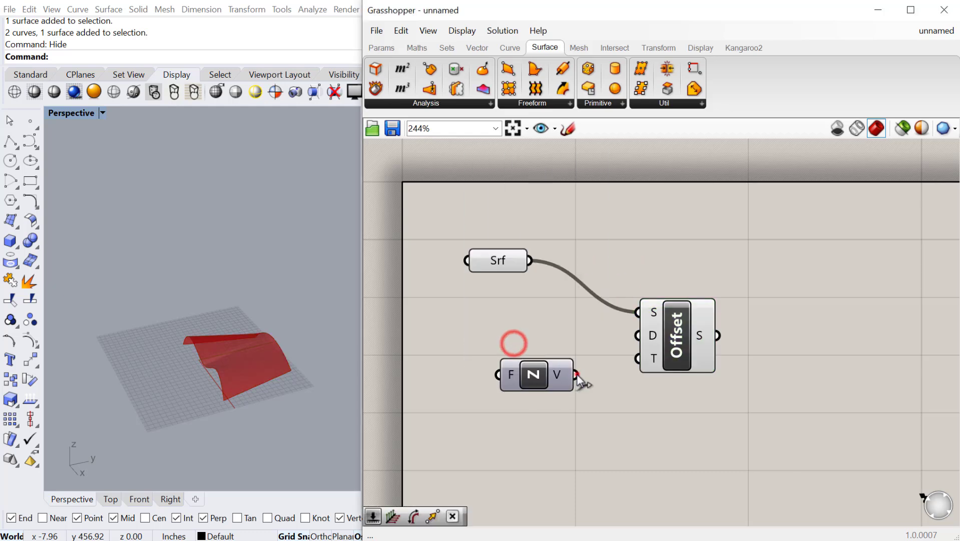
drag(578, 375, 721, 352)
drag(539, 382, 608, 366)
Create a 1 to 50.00 number slider, connect it to the Unit Z factor input, and set it to 29.89
click(531, 437)
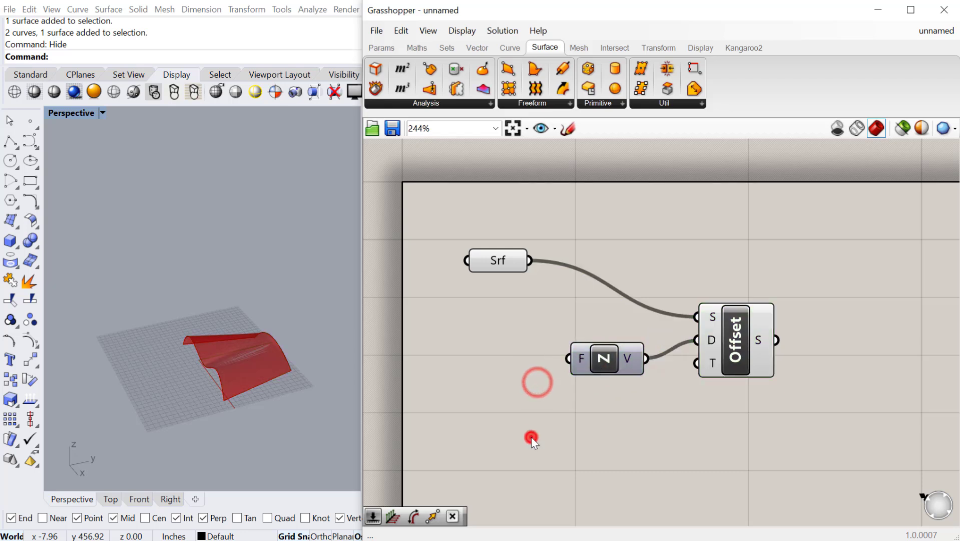
double_click(531, 437)
text(1<50.00)
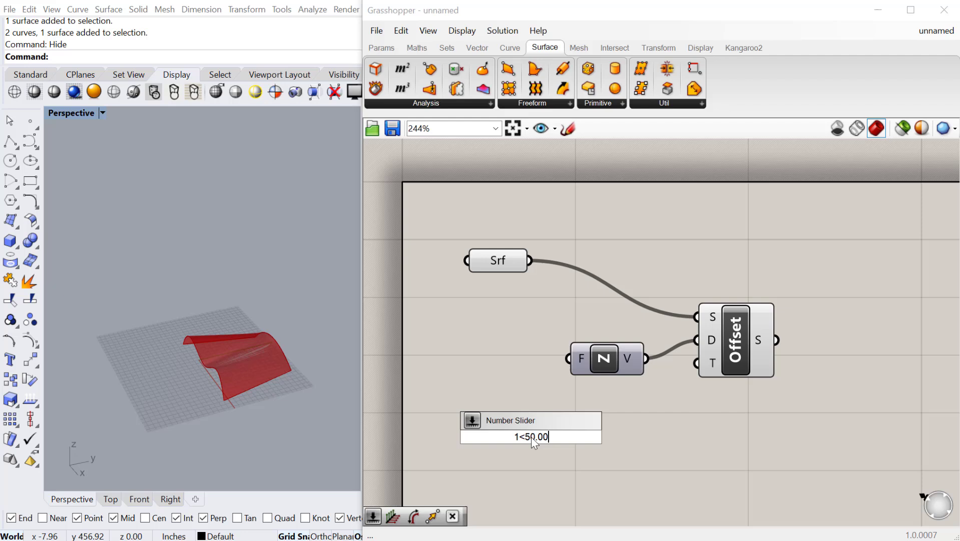
key(Return)
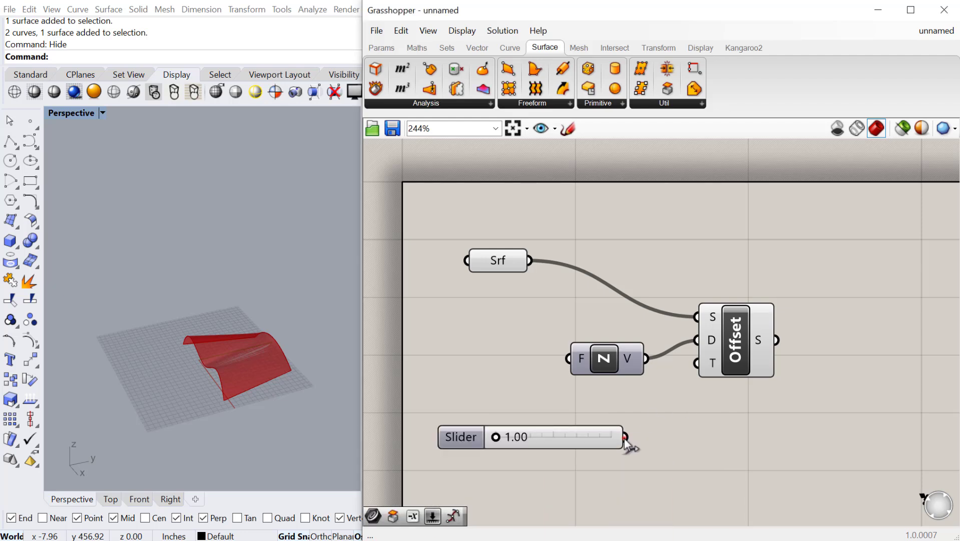
drag(625, 437, 569, 359)
drag(504, 440, 569, 438)
right_drag(243, 390, 215, 389)
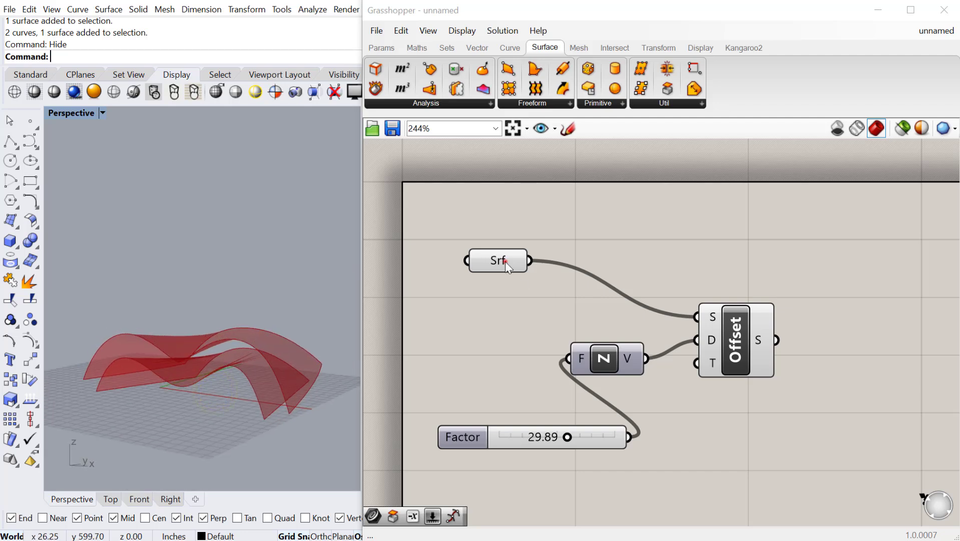
Add a Flip surface component above the wire and connect the Surface parameter to its S input
drag(504, 261, 484, 251)
double_click(592, 217)
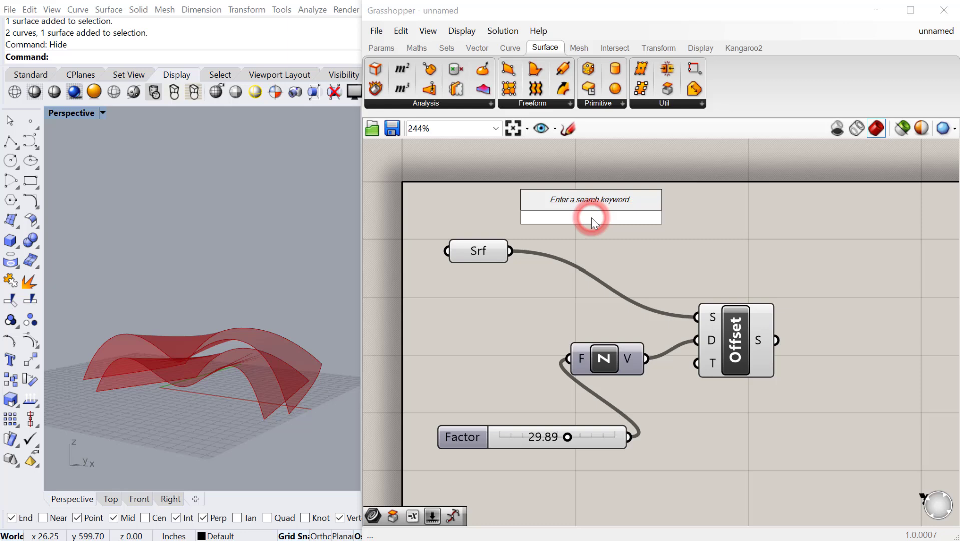
text(flip)
key(Return)
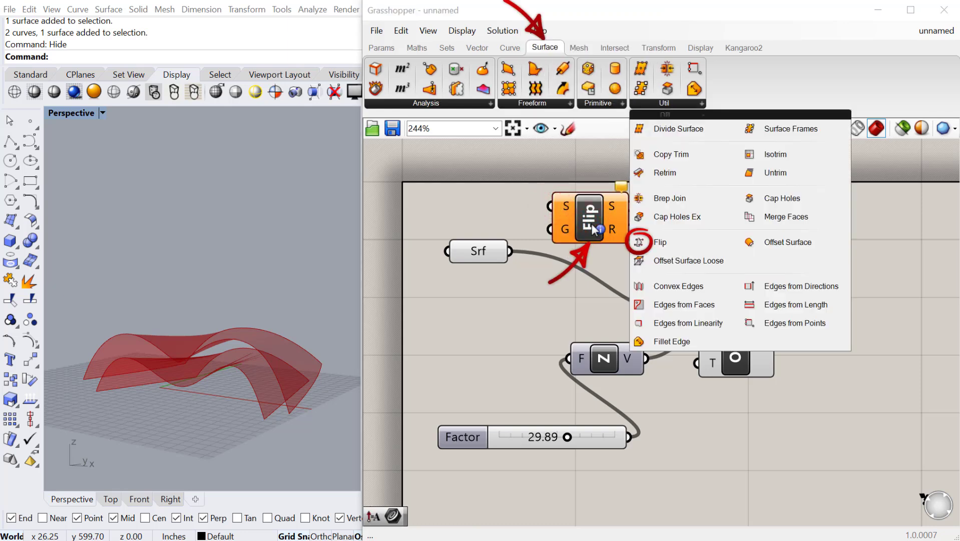
drag(593, 228, 611, 230)
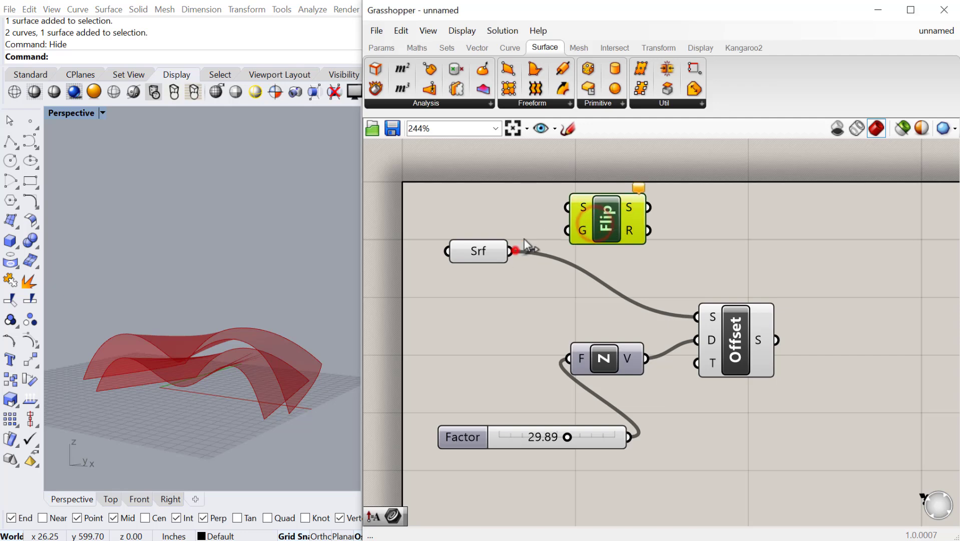
drag(529, 210, 507, 251)
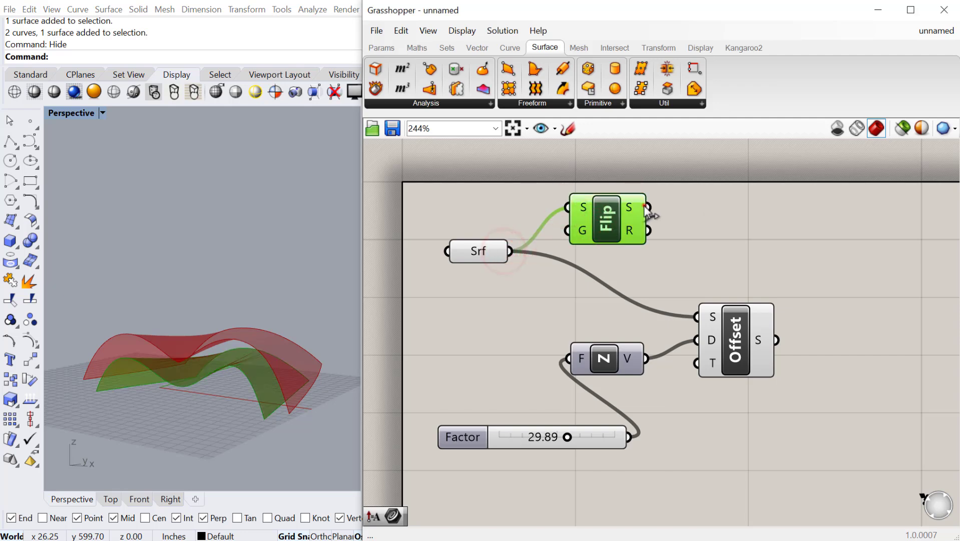
Feed Flip's surface output into Offset's S input in place of the original surface, and arrange the components neatly
drag(648, 207, 698, 319)
mouse_move(721, 326)
mouse_down()
mouse_move(729, 334)
mouse_move(721, 332)
mouse_up()
drag(602, 215, 587, 252)
drag(475, 250, 476, 242)
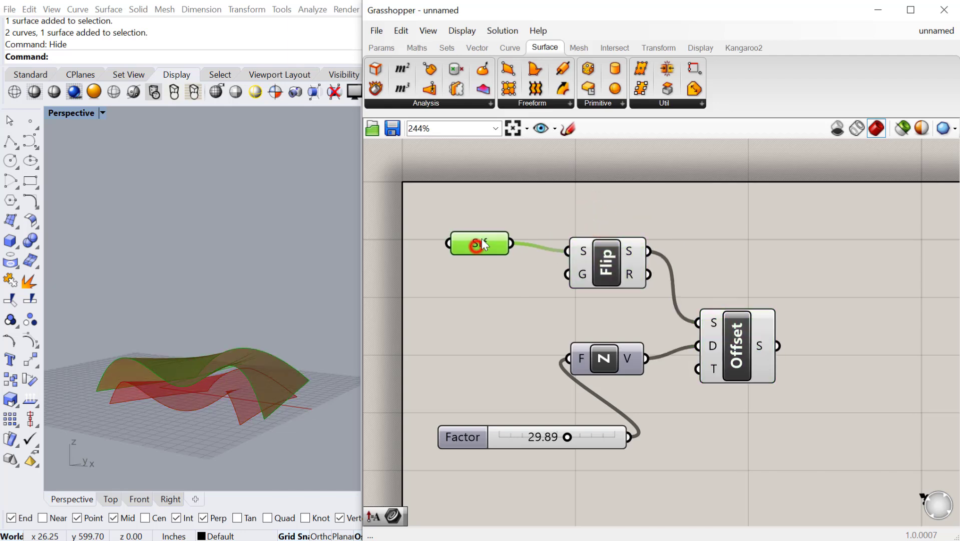
drag(616, 274, 596, 266)
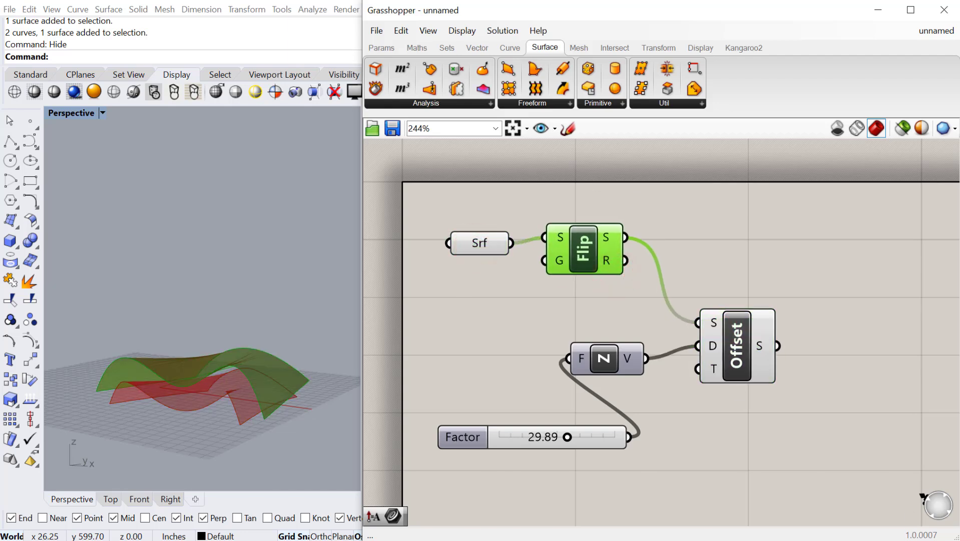
Add two Deconstruct Brep components, one fed by the Offset output and one above it fed by the Flip output
key(alt+Tab)
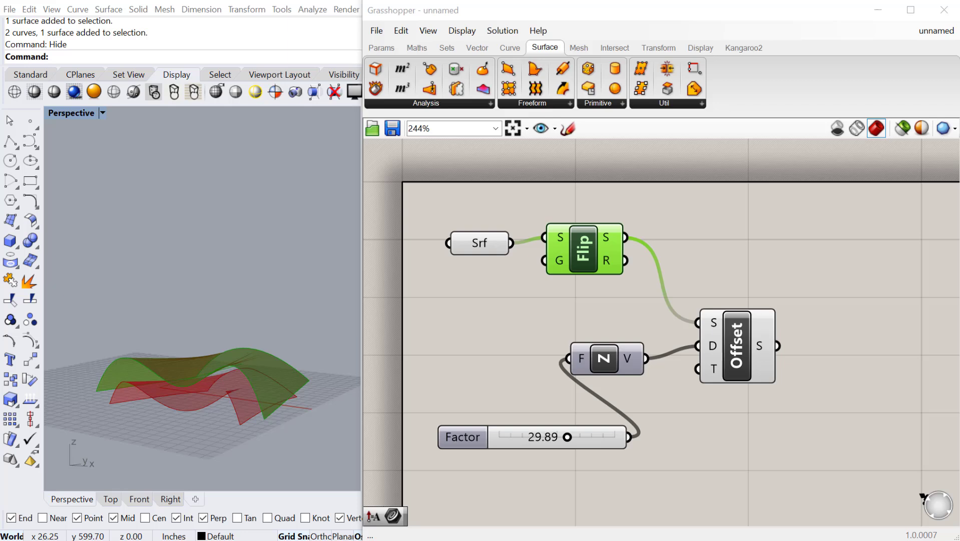
click(815, 412)
scroll(553, 358, down, 2)
right_drag(677, 425, 636, 380)
click(640, 313)
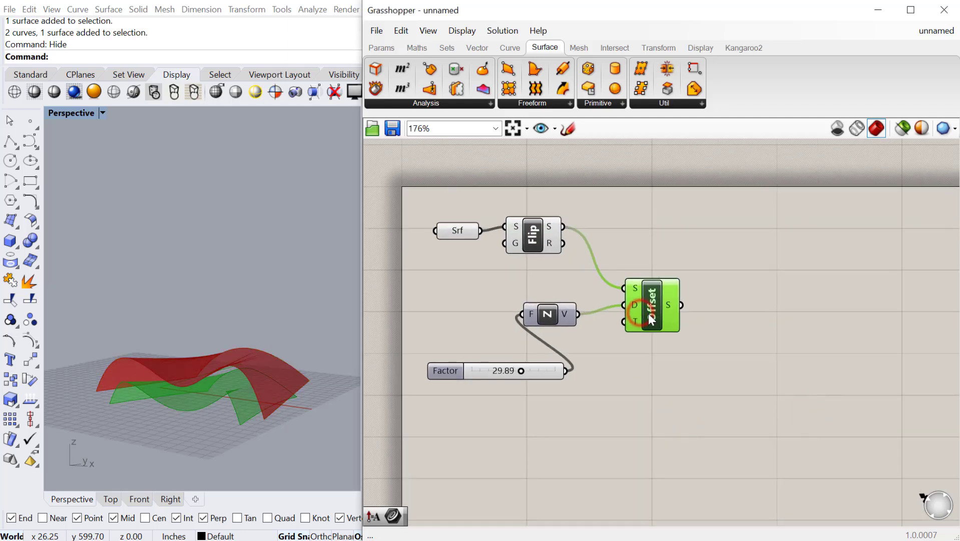
right_drag(687, 342, 671, 326)
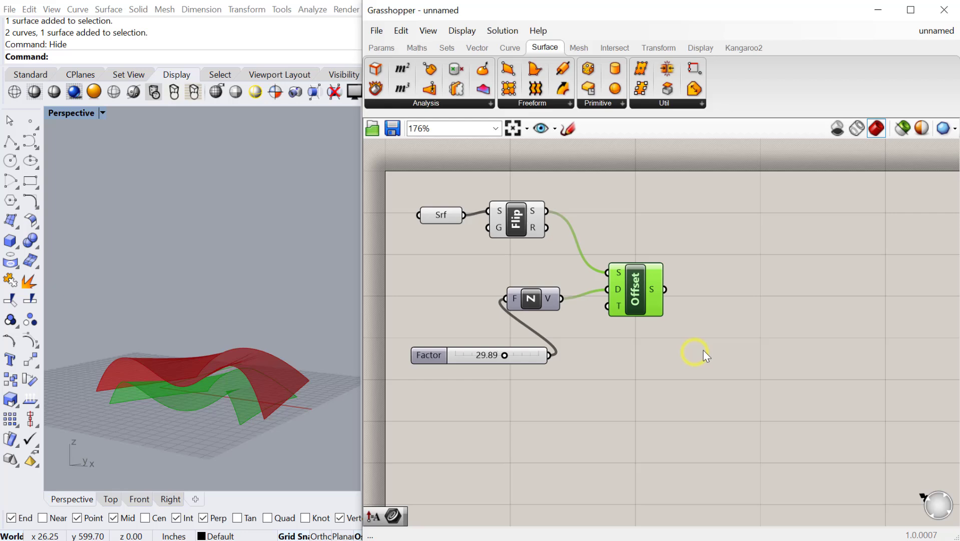
double_click(735, 381)
text(decon)
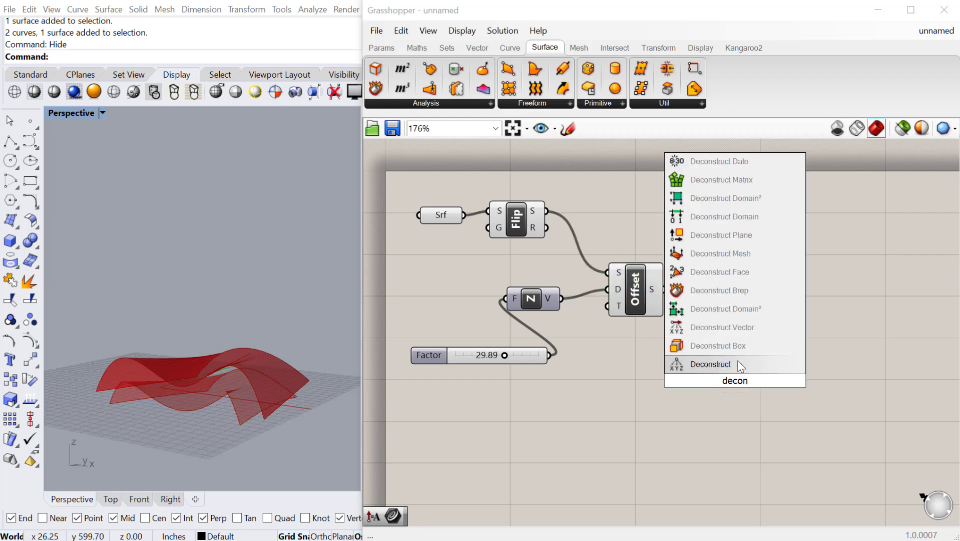
click(760, 289)
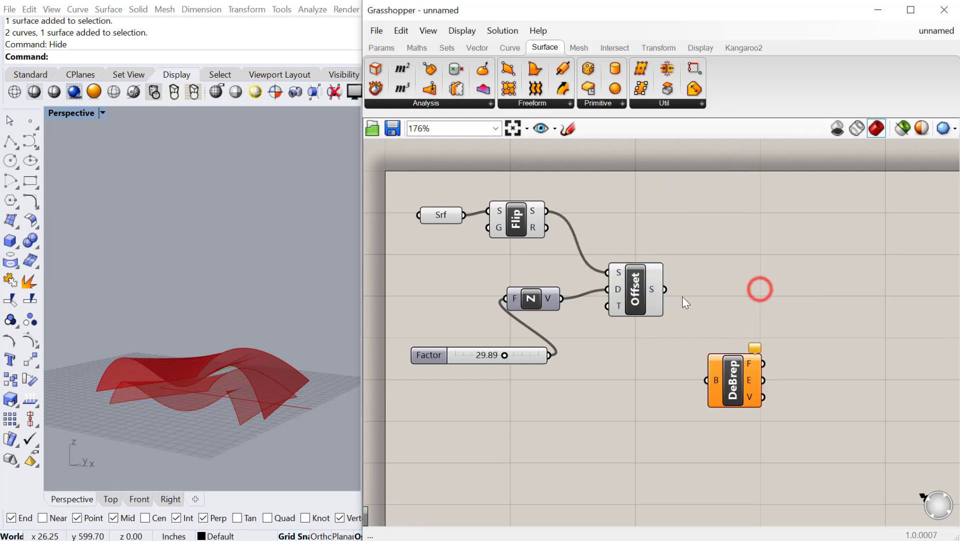
drag(669, 296, 744, 239)
right_drag(751, 359, 669, 360)
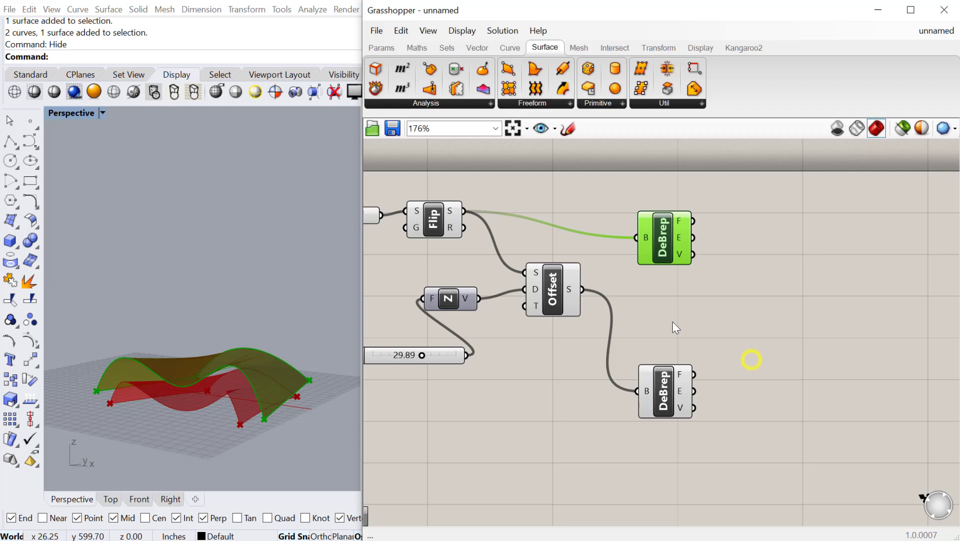
Add a Join Curves component and place it beside the upper Deconstruct Brep
double_click(711, 325)
text(joincur)
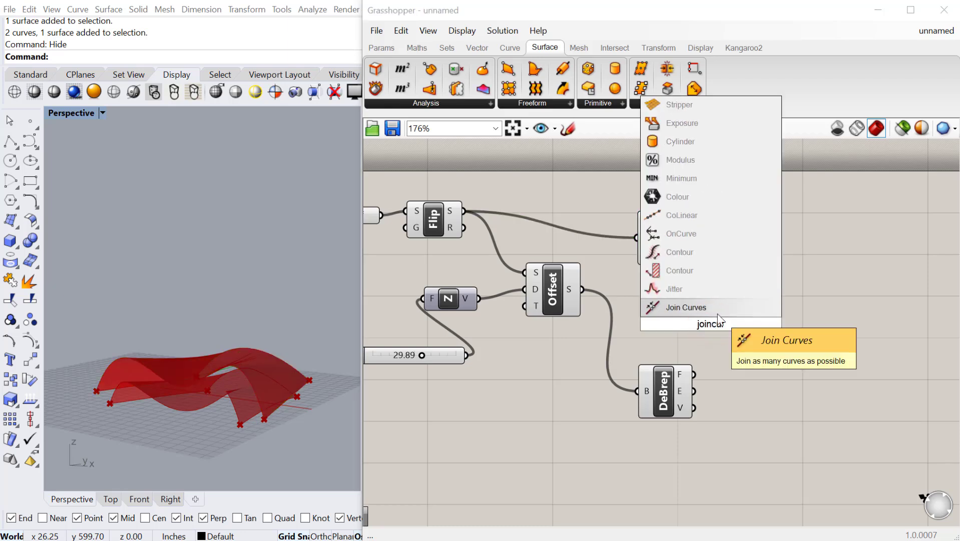
click(718, 311)
drag(713, 325, 755, 271)
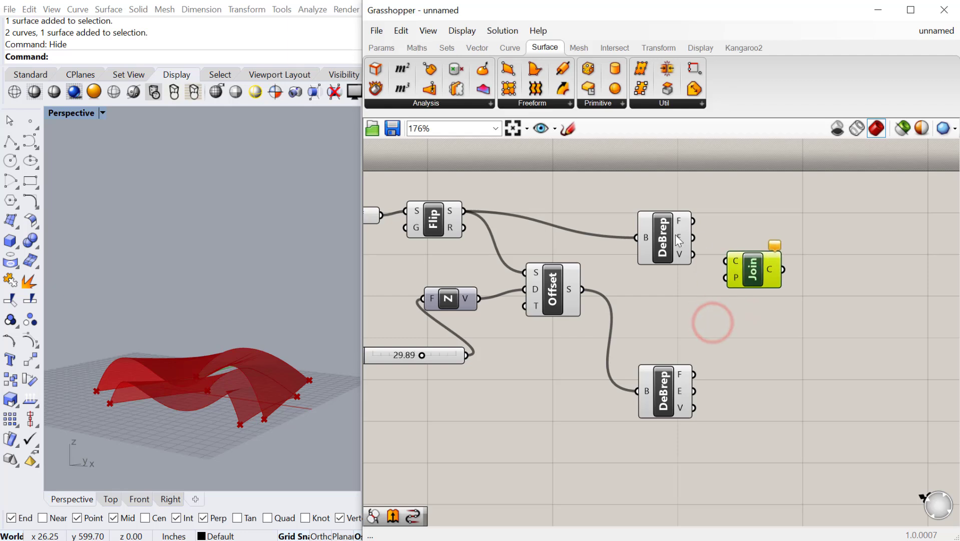
Add a Curve parameter and connect the upper Deconstruct Brep's edges output to it
double_click(723, 226)
text(curve)
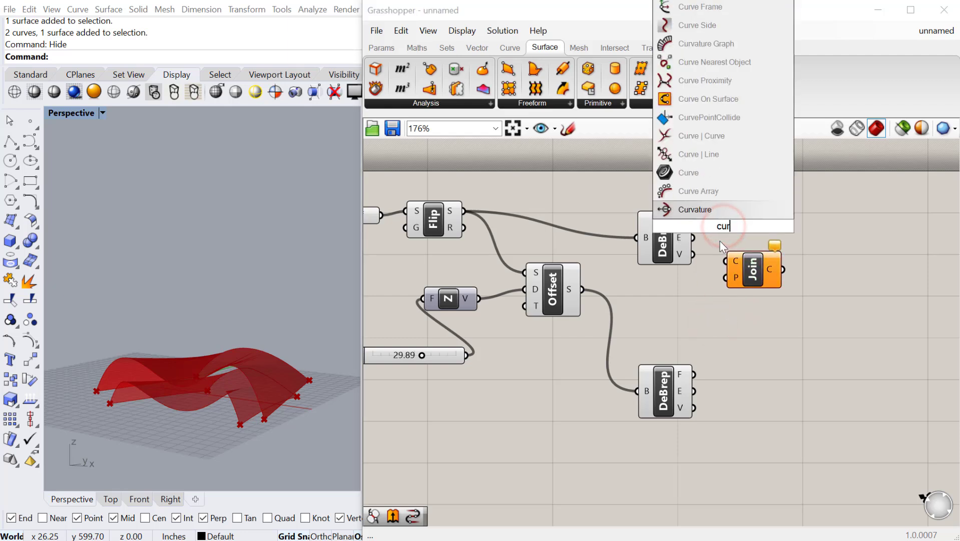
click(683, 208)
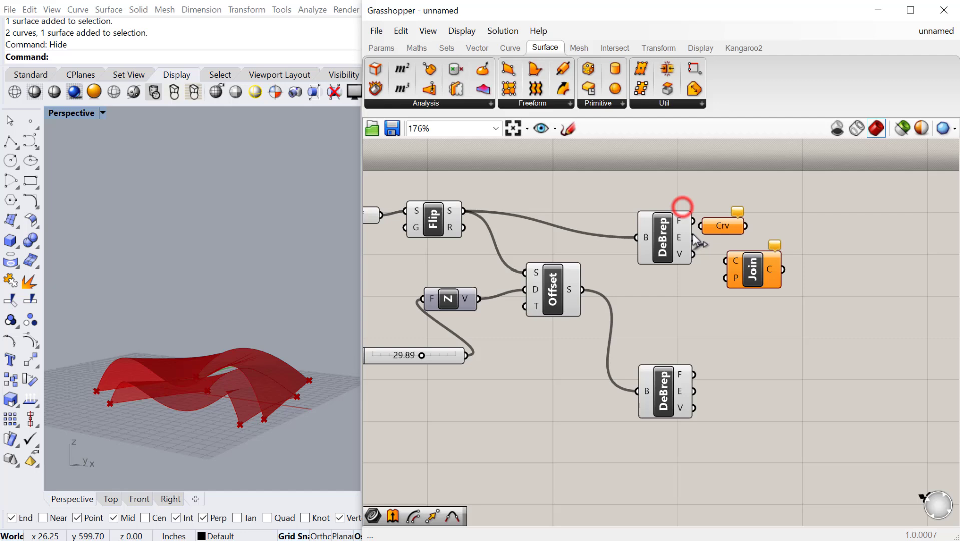
drag(693, 236, 738, 233)
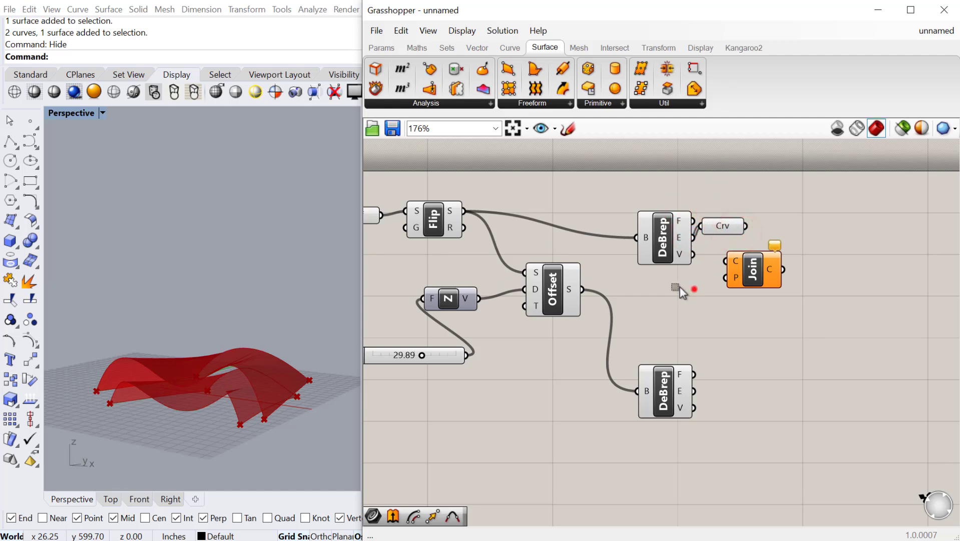
Turn off the preview of the Flip, Unit Z, Offset and upper Deconstruct Brep components
drag(695, 289, 512, 188)
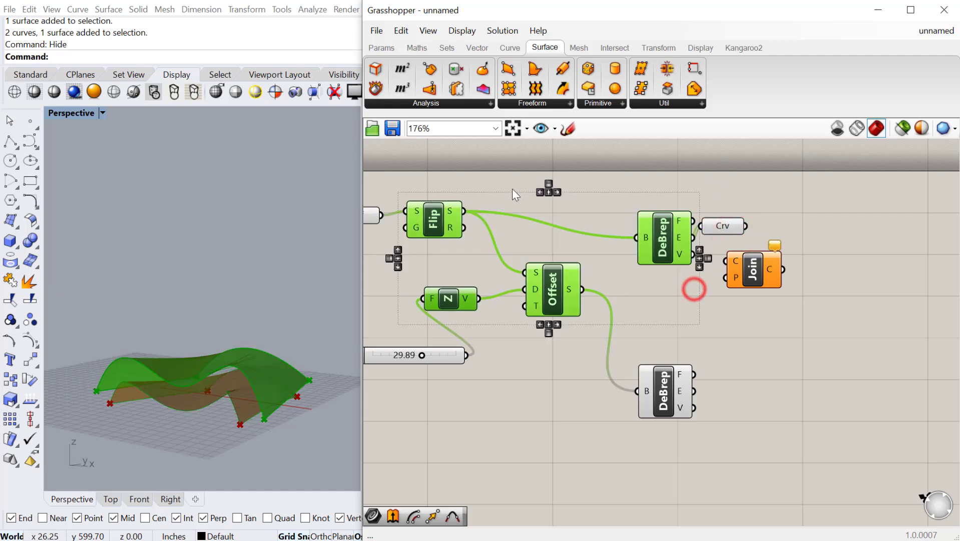
right_click(657, 179)
click(679, 203)
right_drag(248, 464, 276, 402)
Move Join Curves away, then duplicate the Curve parameter and connect the lower Deconstruct Brep's edges output to the copy
drag(753, 271, 788, 302)
drag(724, 225, 736, 385)
key(ctrl+c)
key(ctrl+v)
Turn off the lower Deconstruct Brep's preview and select its Curve parameter to highlight the offset surface's edges
drag(708, 427, 622, 322)
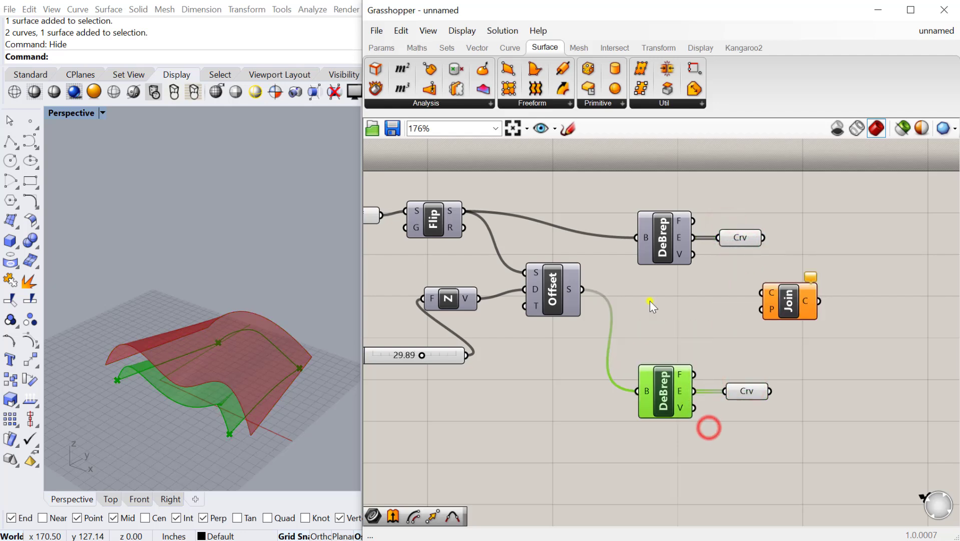
right_click(650, 300)
click(689, 321)
click(732, 391)
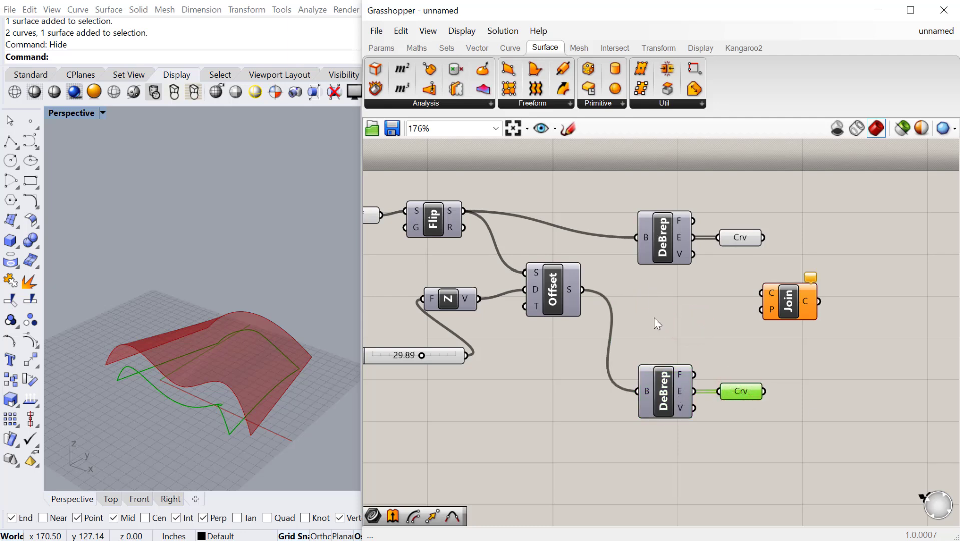
click(742, 366)
click(741, 392)
Turn off the preview of the referenced Surface parameter together with the components at the start of the definition
right_drag(513, 353, 582, 354)
drag(579, 428, 385, 175)
right_click(455, 182)
click(472, 199)
Reduce the Unit Z factor slider to 12.15 and inspect the spacing between the two sets of edge curves
right_drag(167, 393, 173, 396)
scroll(498, 370, up, 5)
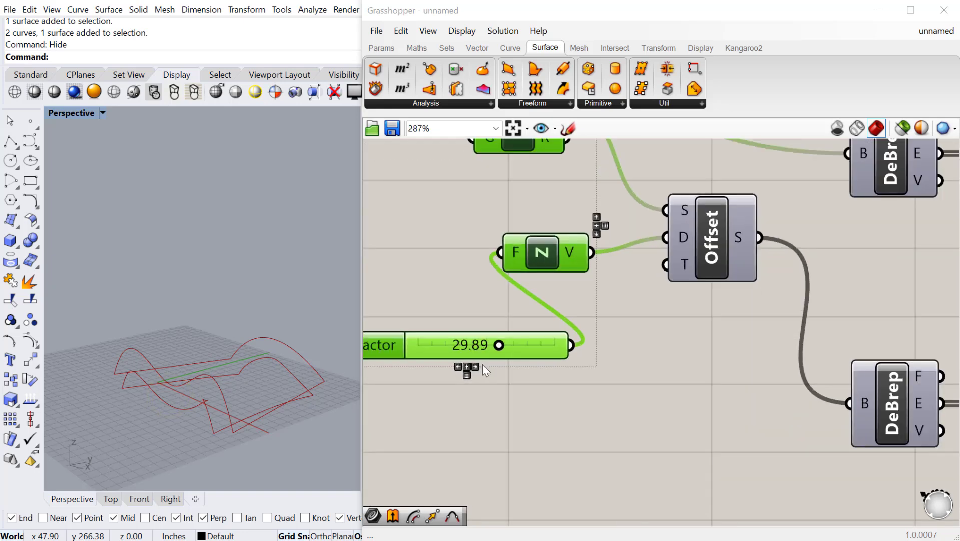
drag(500, 338, 449, 340)
scroll(269, 374, up, 3)
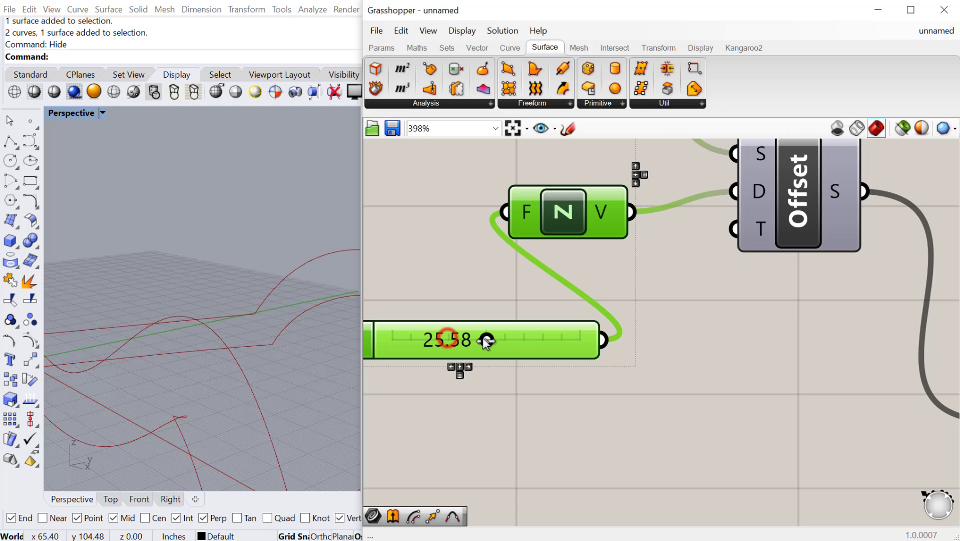
drag(486, 341, 435, 341)
scroll(200, 345, down, 3)
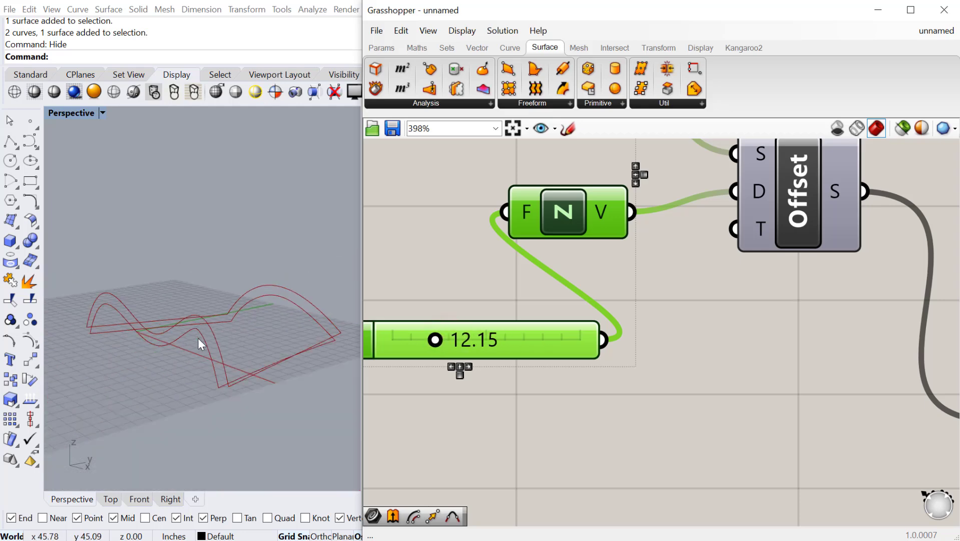
mouse_move(200, 345)
right_down()
mouse_move(253, 296)
mouse_move(200, 341)
mouse_move(210, 358)
right_up()
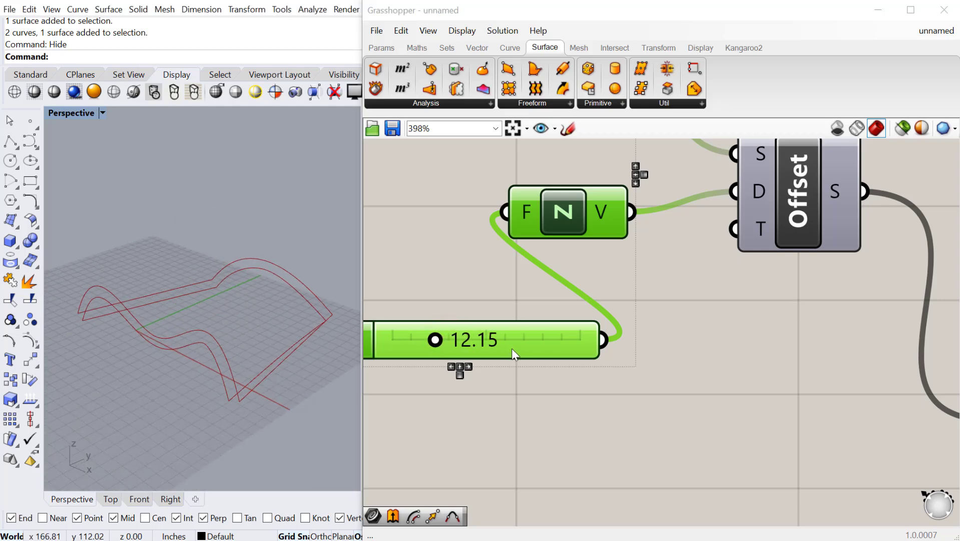
Replace the unconnected Join Curves component with a Merge component and feed the upper and lower Curve parameters into D1 and D2
scroll(515, 354, down, 3)
right_drag(697, 397, 536, 388)
right_drag(697, 406, 633, 448)
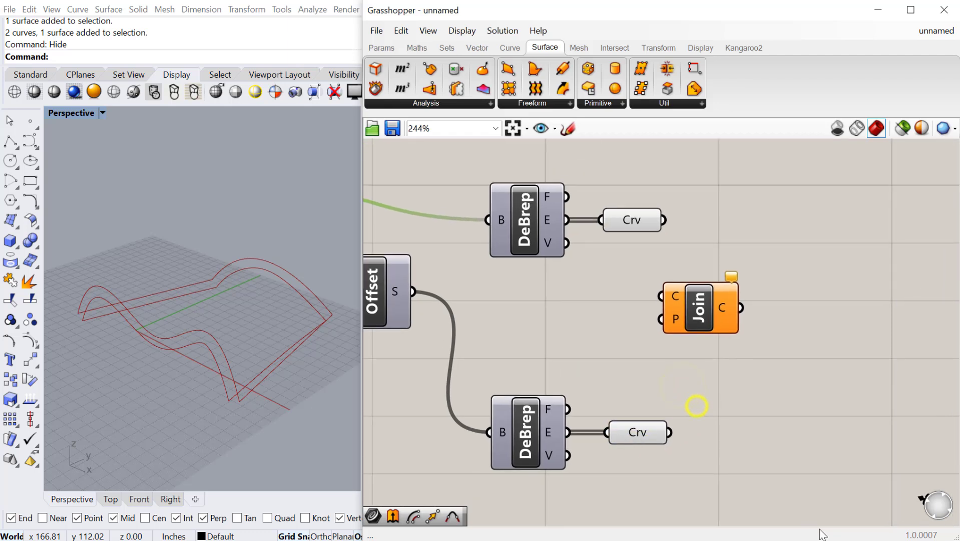
click(716, 308)
key(Delete)
double_click(717, 318)
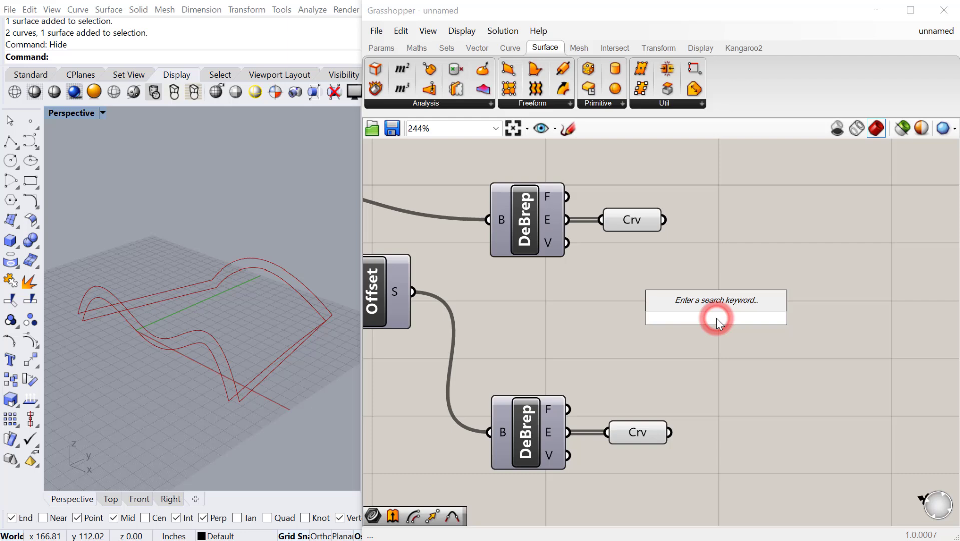
text(merge)
click(710, 304)
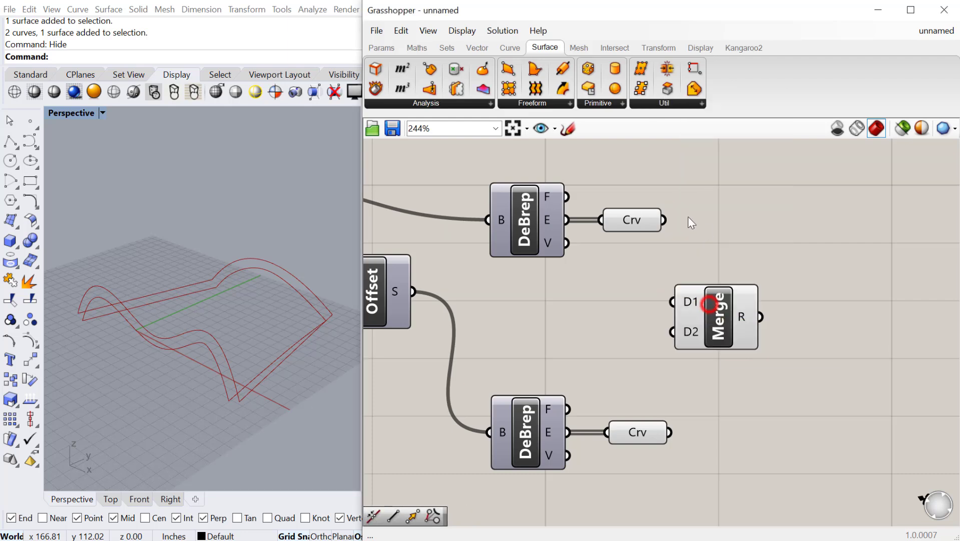
drag(662, 219, 765, 329)
drag(669, 431, 727, 336)
Add a Loft component beside Merge and connect the merged result to its curves input
right_drag(783, 332, 672, 333)
double_click(752, 346)
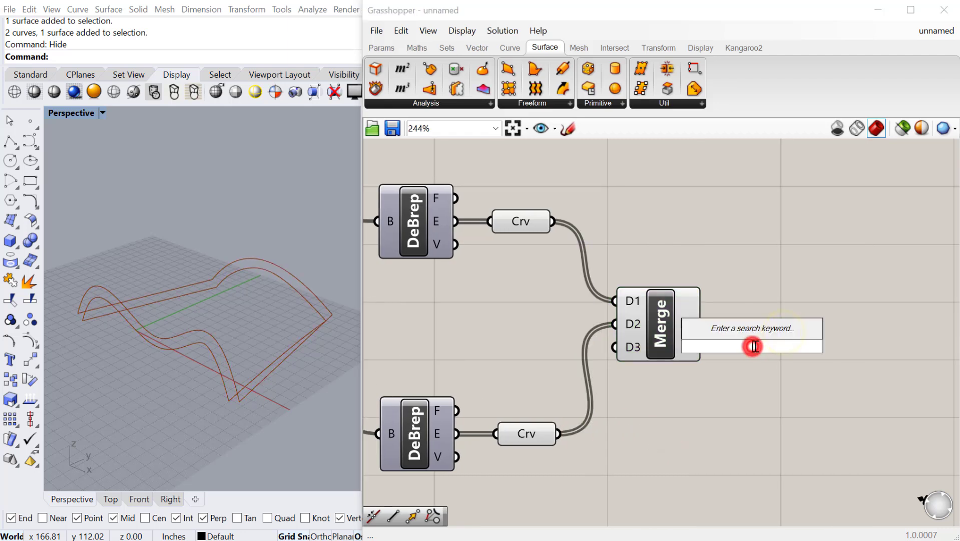
text(loft)
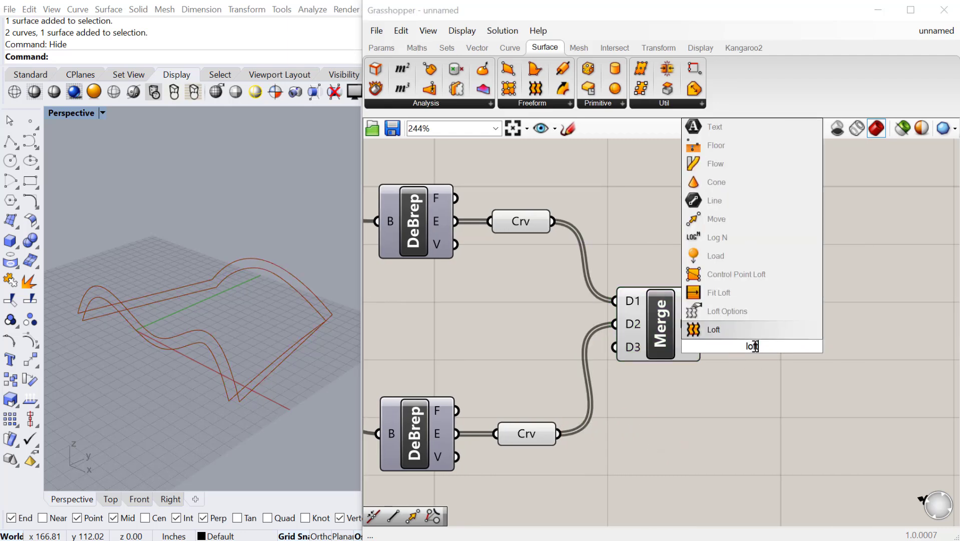
click(740, 330)
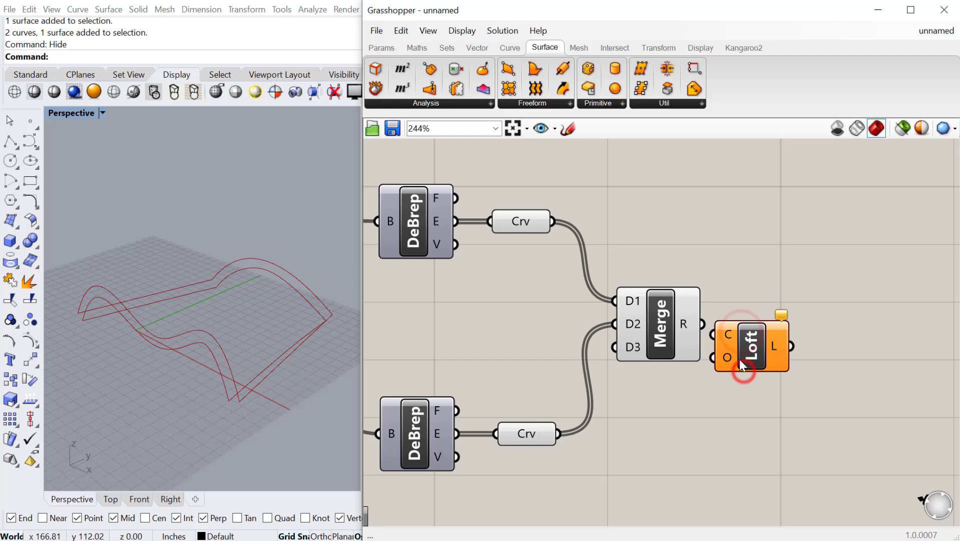
drag(739, 358, 781, 347)
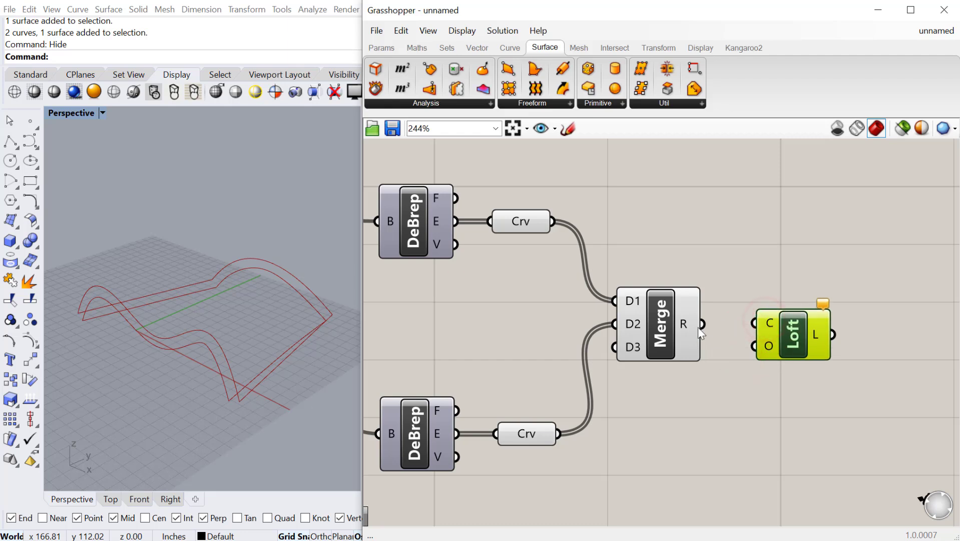
drag(699, 326, 784, 325)
drag(703, 325, 781, 331)
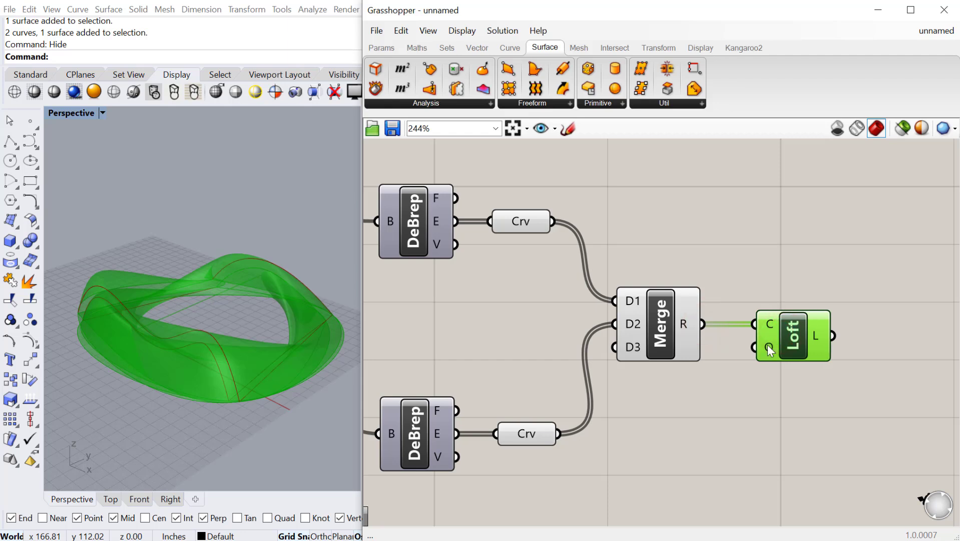
right_click(769, 347)
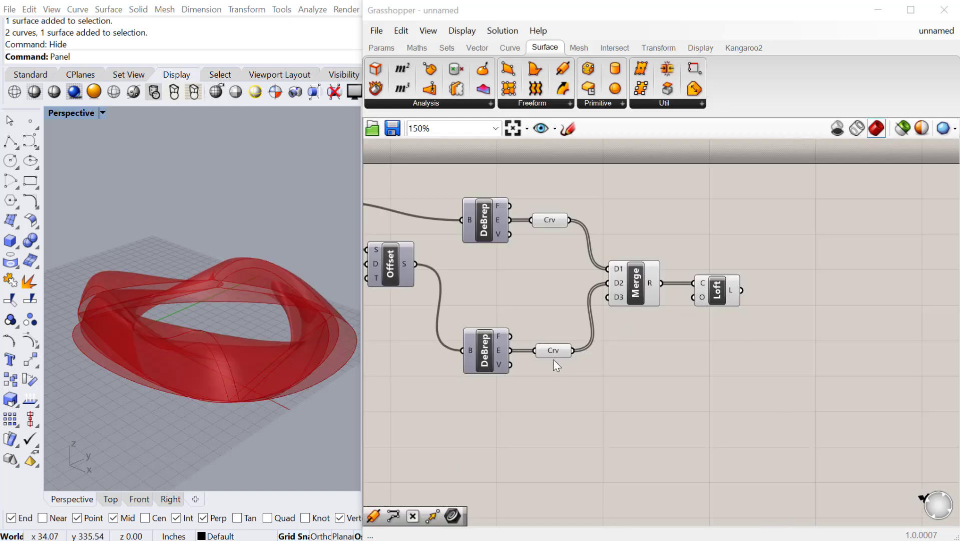
Add a Join Curves component and connect the upper Curve parameter to its C input
scroll(201, 311, up, 2)
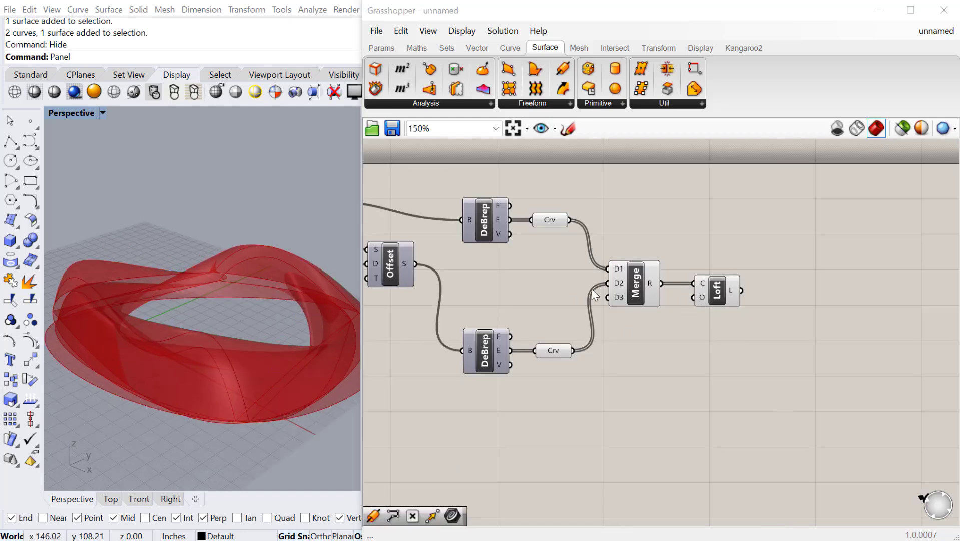
right_drag(605, 285, 615, 293)
drag(564, 221, 562, 220)
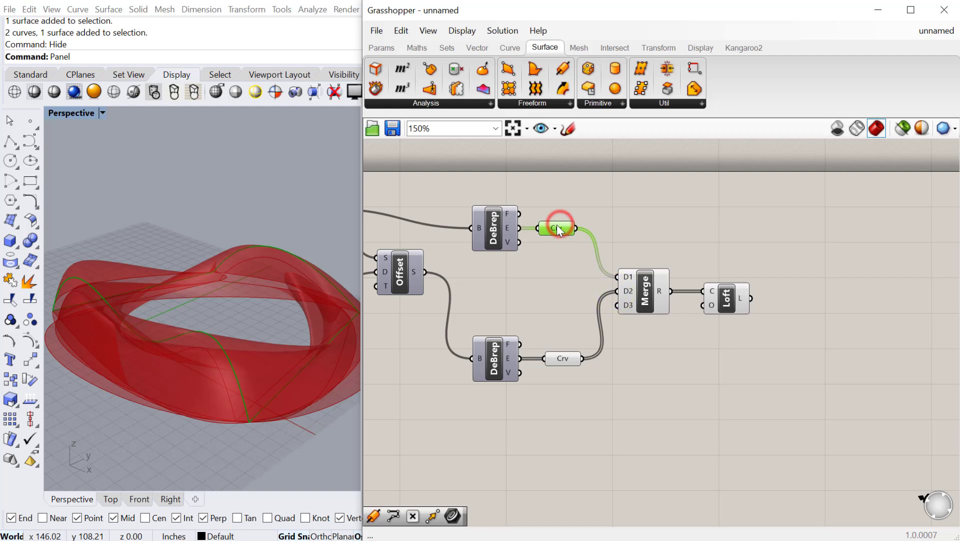
double_click(641, 232)
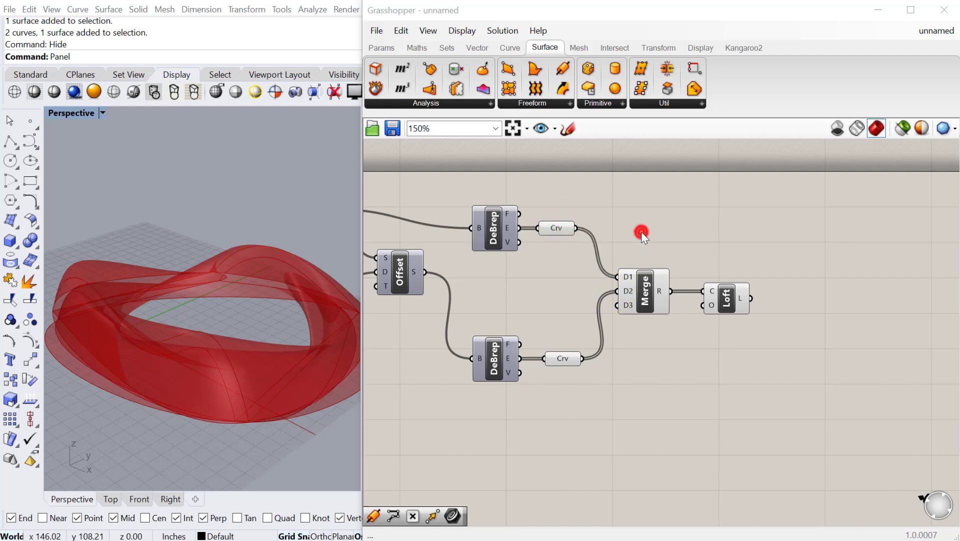
text(join)
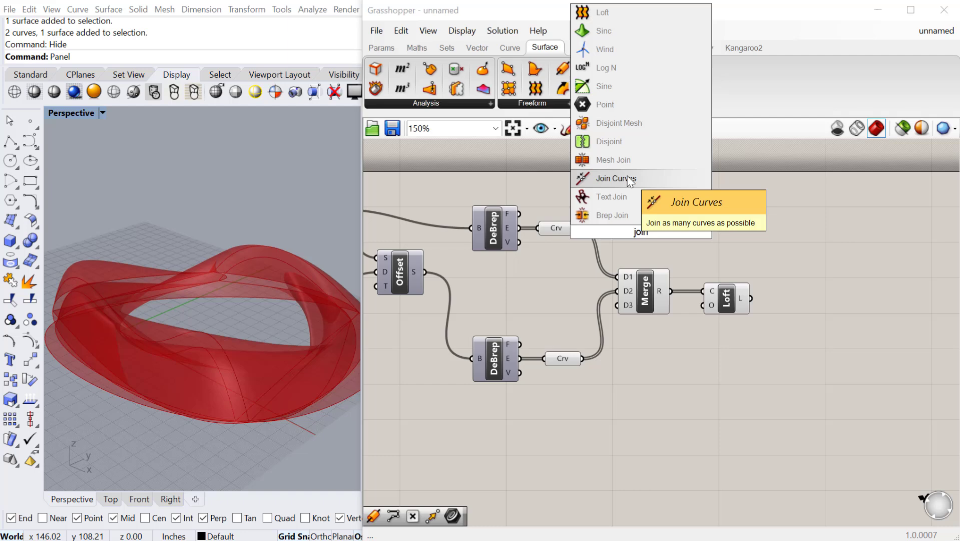
click(626, 176)
drag(576, 228, 650, 396)
Duplicate Join Curves, place the copy beside the lower Curve parameter, and connect that parameter to it
click(639, 223)
key(ctrl+c)
key(ctrl+v)
drag(591, 363, 629, 388)
drag(644, 393, 644, 383)
Compare the upper Curve parameter's data with the upper Join Curves output in a temporary Panel, and delete the Panel
click(723, 401)
double_click(723, 401)
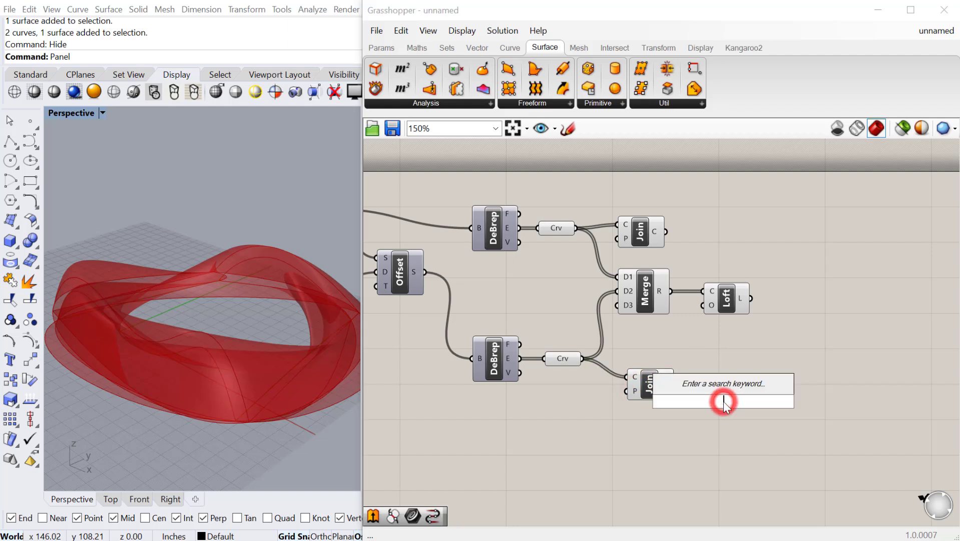
text(pane)
click(710, 390)
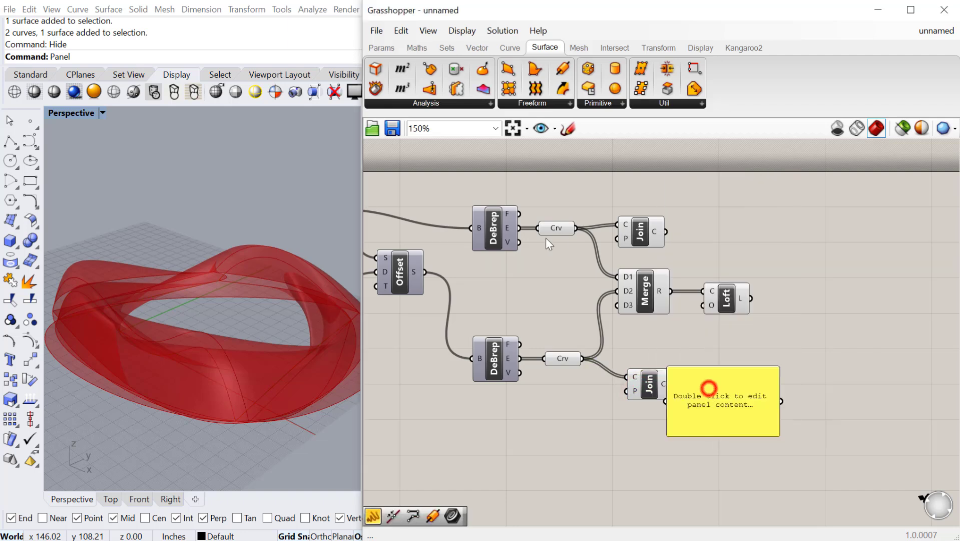
drag(576, 229, 682, 405)
drag(576, 228, 757, 379)
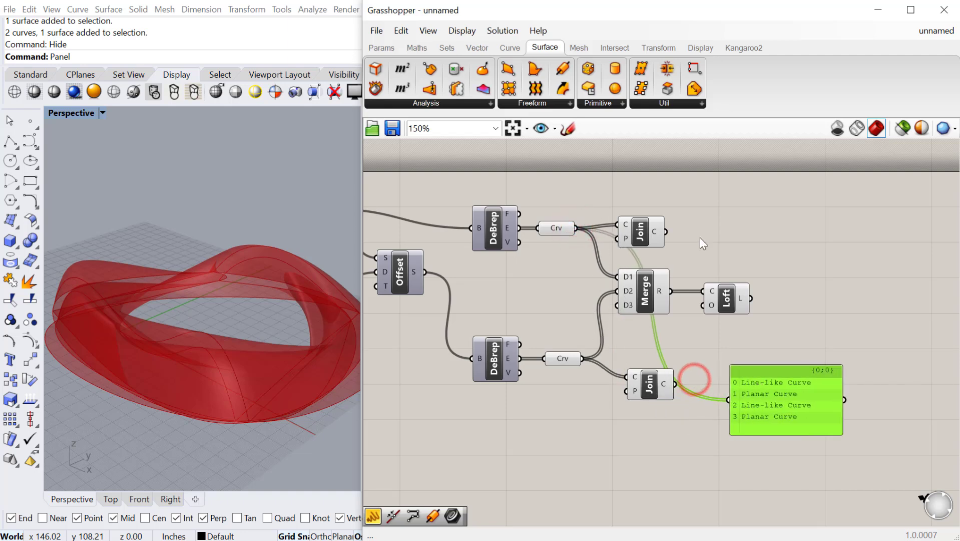
shift+drag(666, 232, 727, 399)
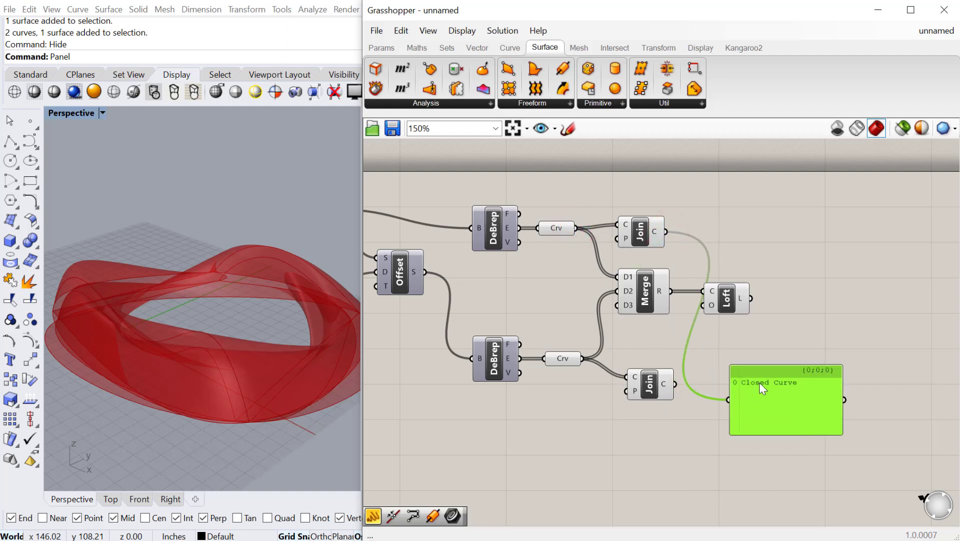
drag(770, 371, 780, 374)
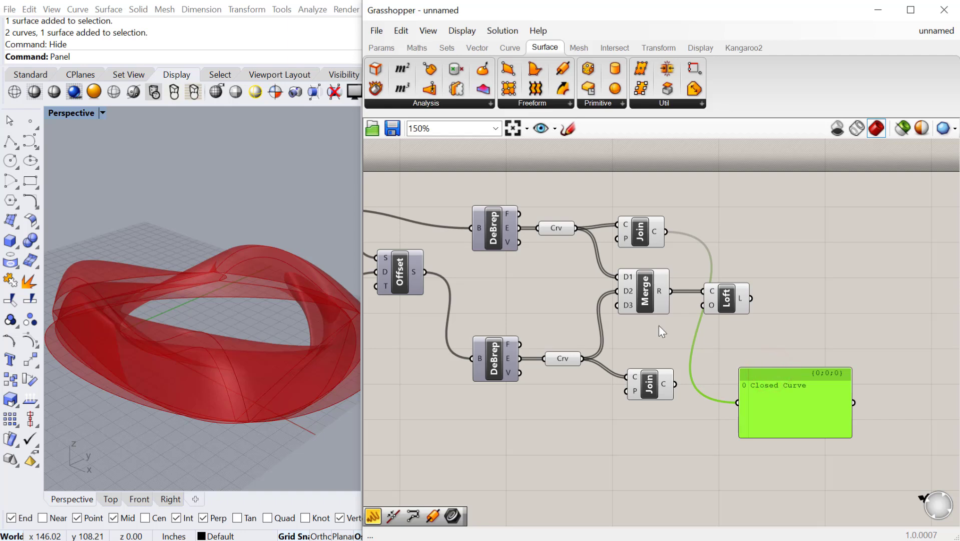
click(785, 374)
key(Delete)
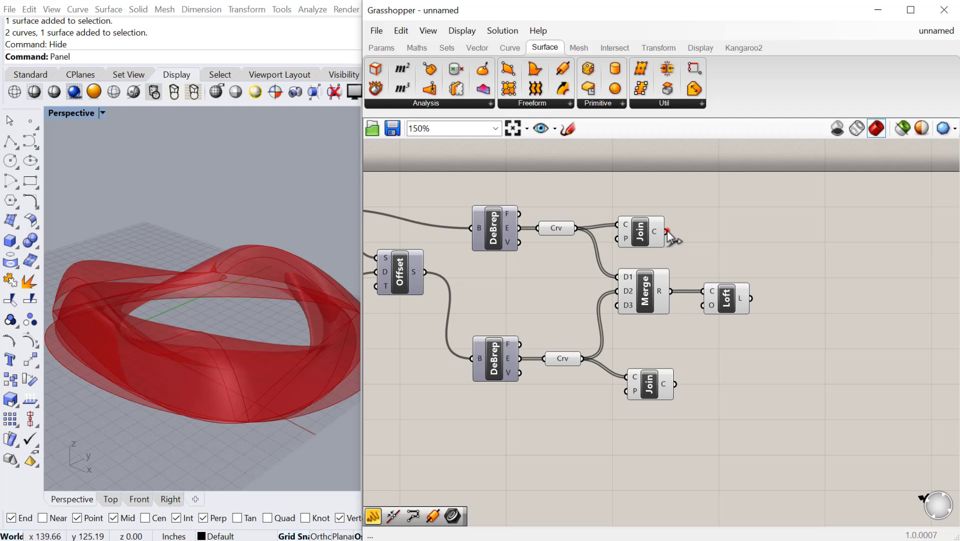
Rewire the upper and lower Join Curves outputs into Merge's D1 and D2 inputs and show the merged result in a Panel
drag(666, 232, 617, 276)
drag(675, 381, 615, 290)
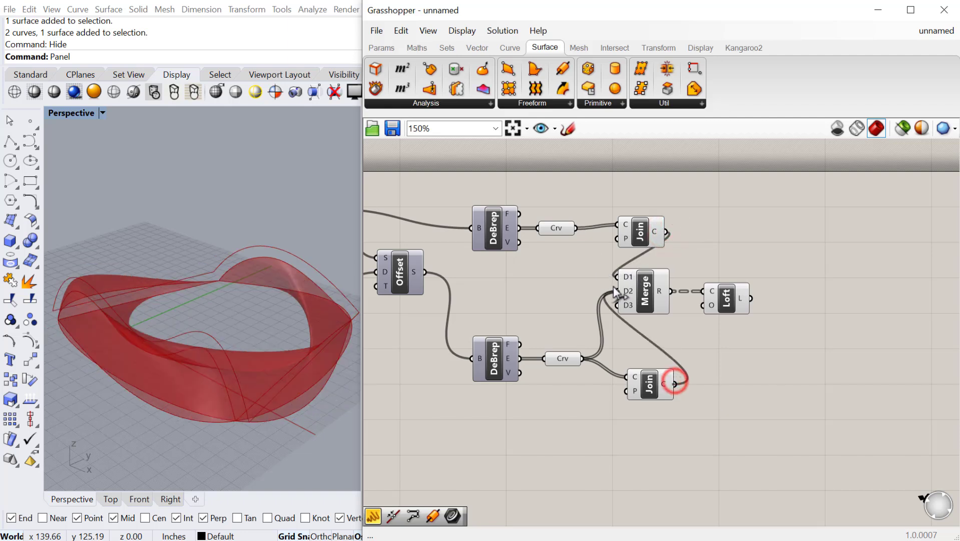
drag(770, 351, 759, 305)
click(774, 349)
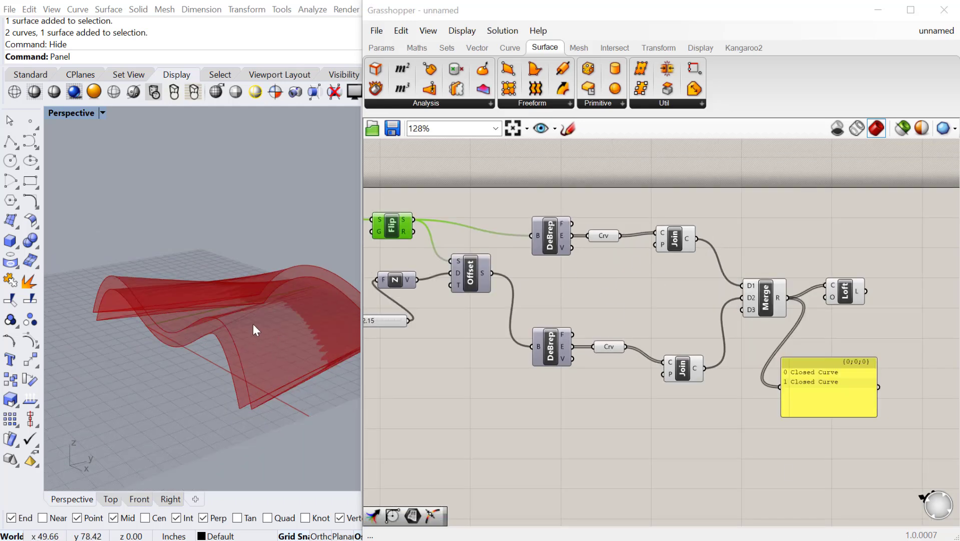
Connect the Surface parameter directly to the upper Deconstruct Brep, bypassing Flip, and space out the Surface and Flip components
right_drag(236, 314, 323, 394)
right_drag(686, 294, 716, 299)
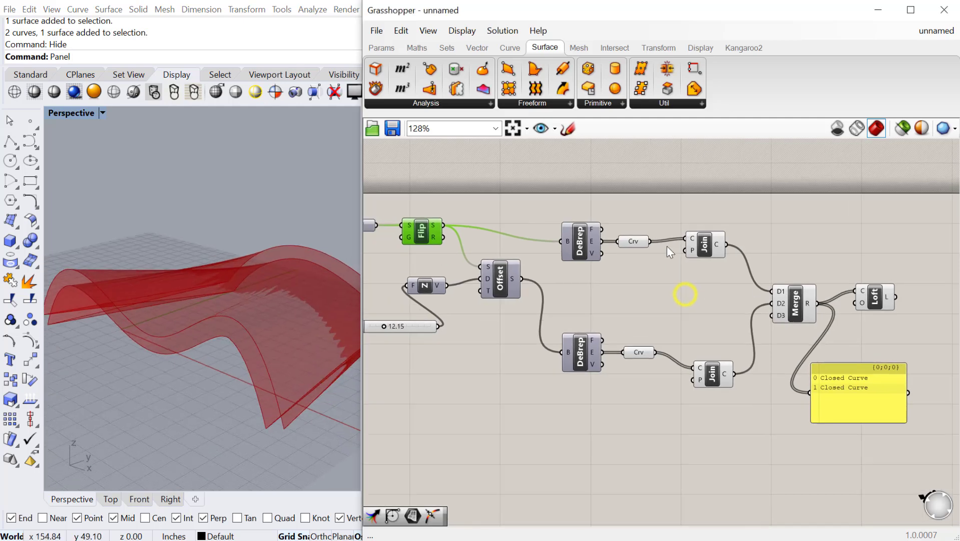
right_drag(428, 253, 467, 262)
click(404, 234)
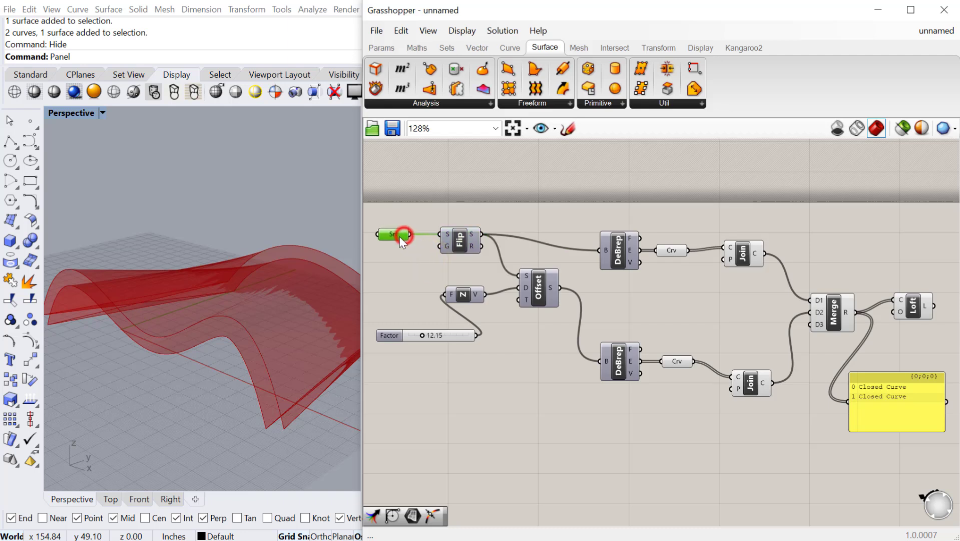
drag(462, 246, 459, 251)
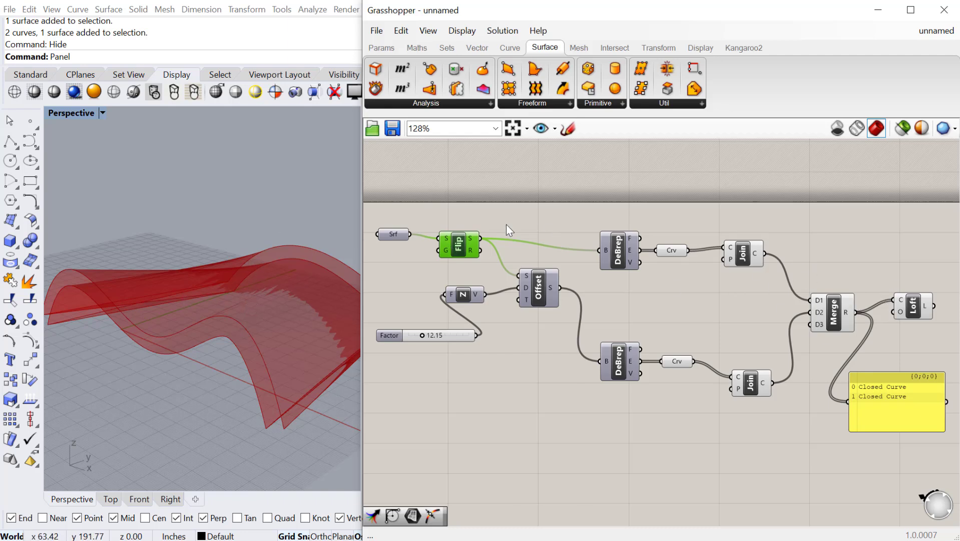
drag(401, 230, 401, 224)
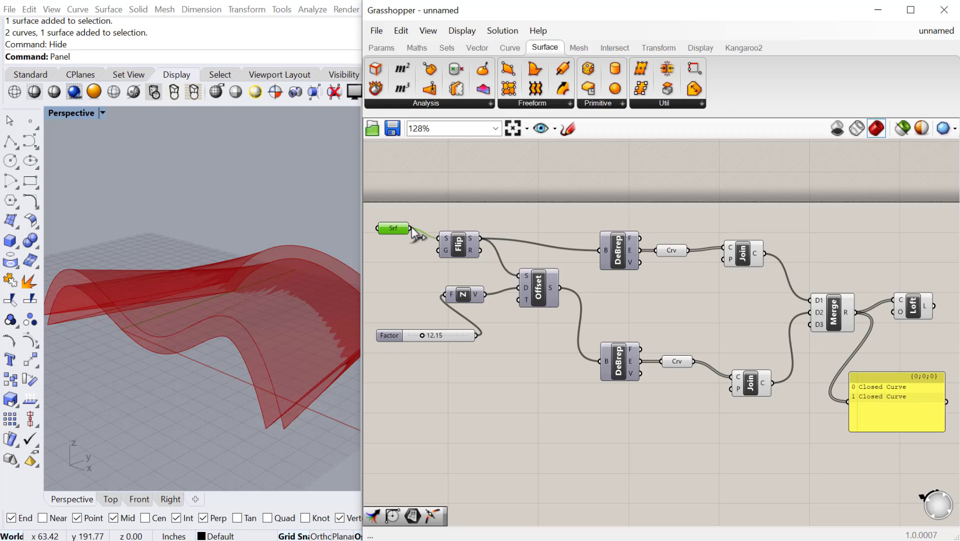
drag(410, 227, 596, 249)
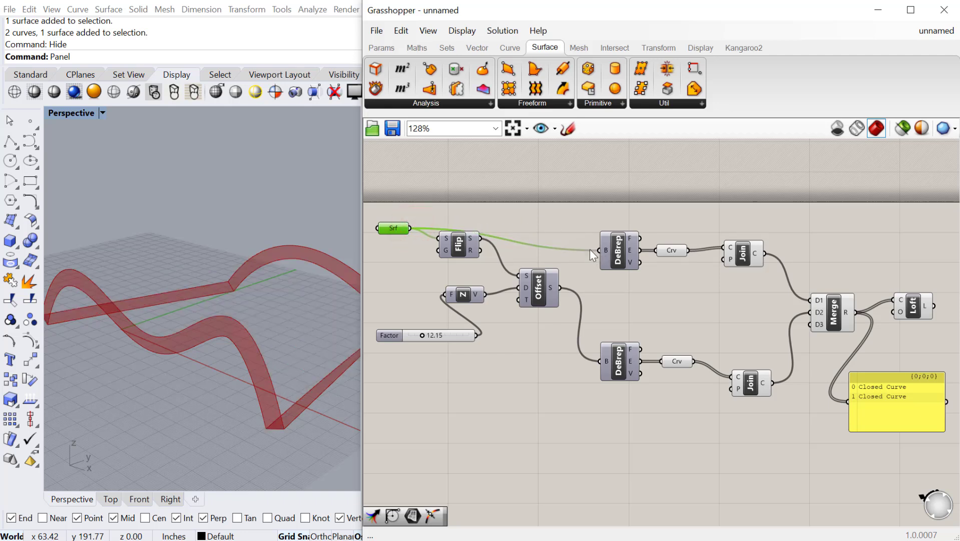
drag(461, 249, 462, 261)
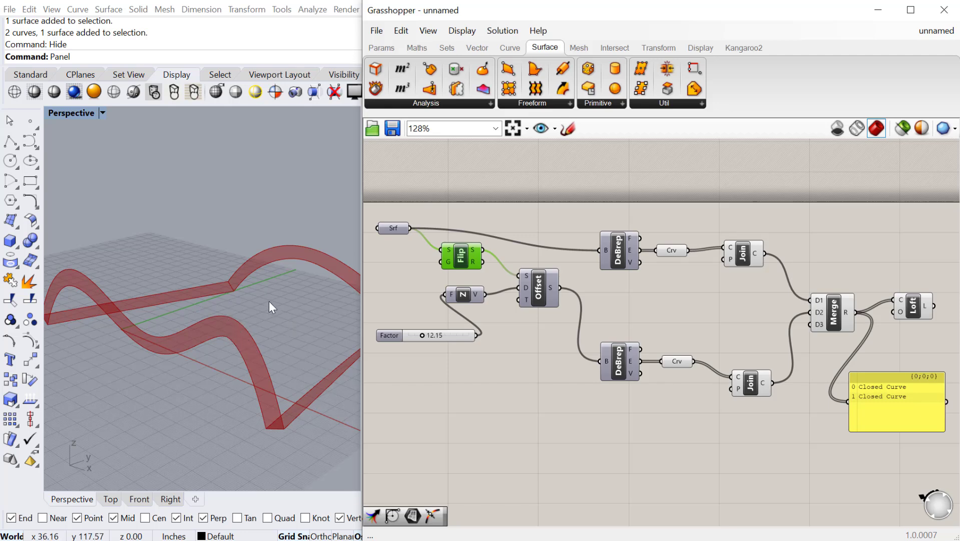
Turn on the previews of the Surface parameter and the Offset component to display both surfaces with the lofted edges
click(392, 229)
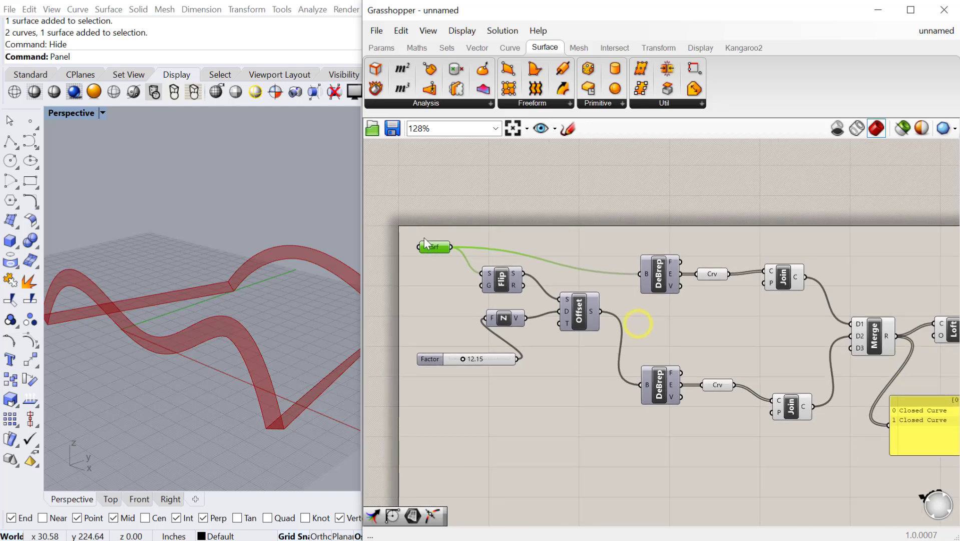
right_click(434, 242)
right_click(463, 235)
click(480, 240)
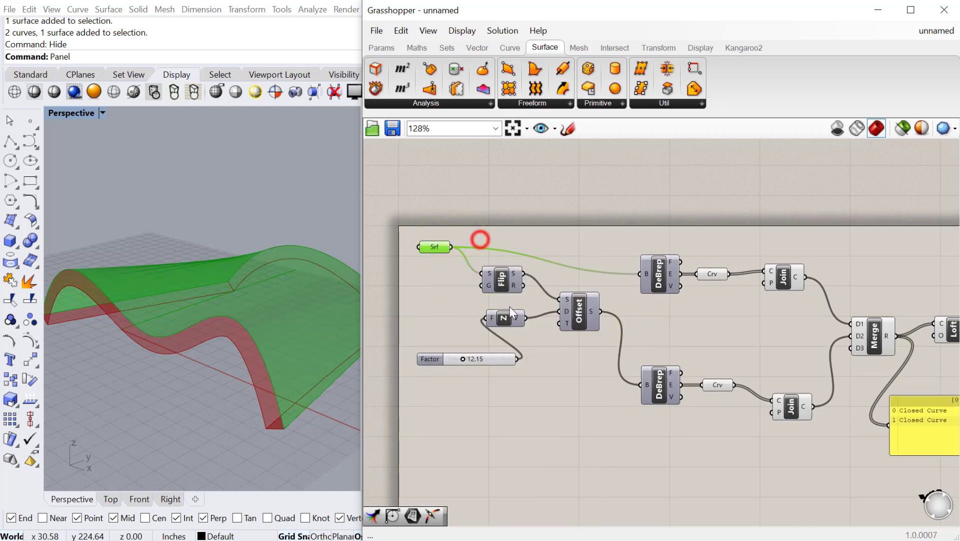
click(573, 318)
right_click(618, 307)
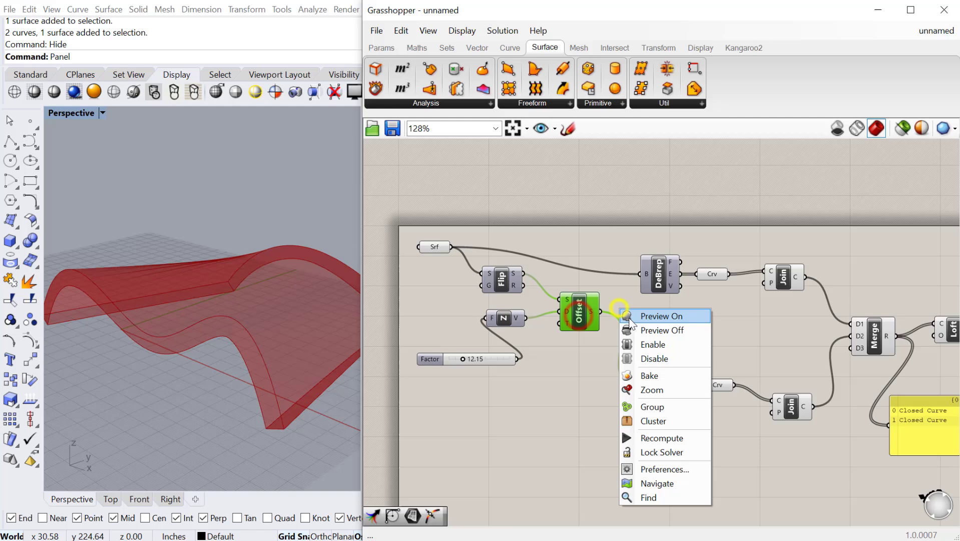
click(629, 318)
right_drag(281, 402, 278, 397)
click(596, 448)
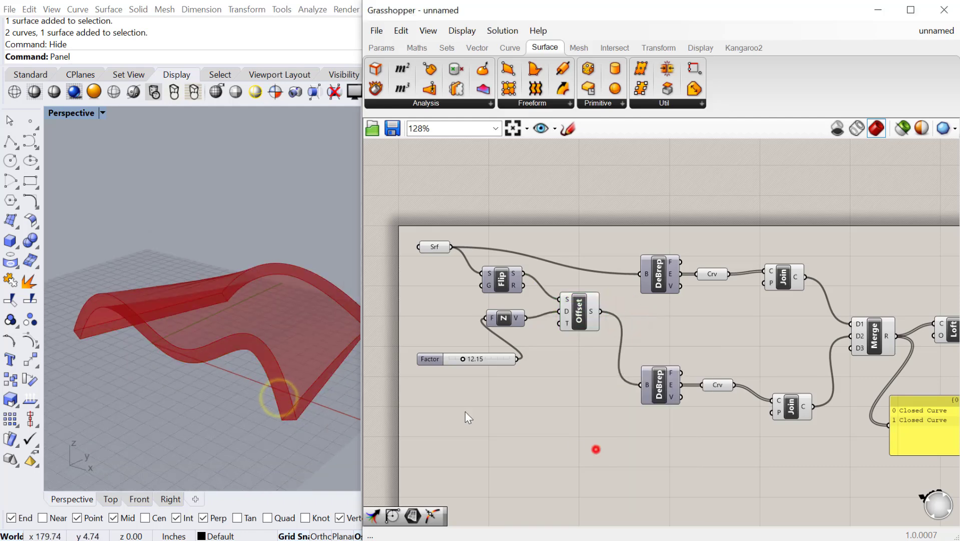
Reduce the Unit Z factor slider to 10.76 to thin the offset shell
mouse_move(224, 383)
right_down()
mouse_move(243, 311)
mouse_move(190, 360)
mouse_move(207, 376)
right_up()
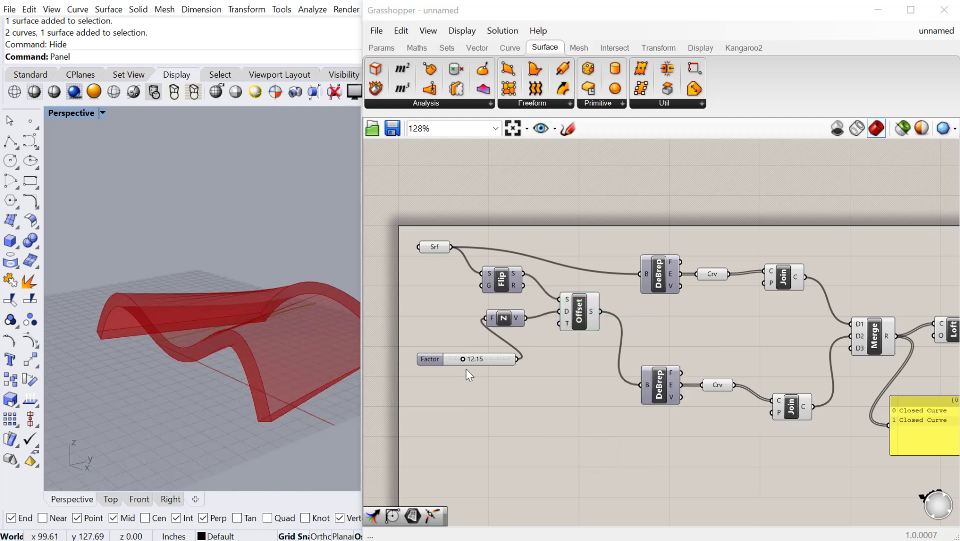
scroll(466, 369, up, 2)
drag(461, 356, 458, 356)
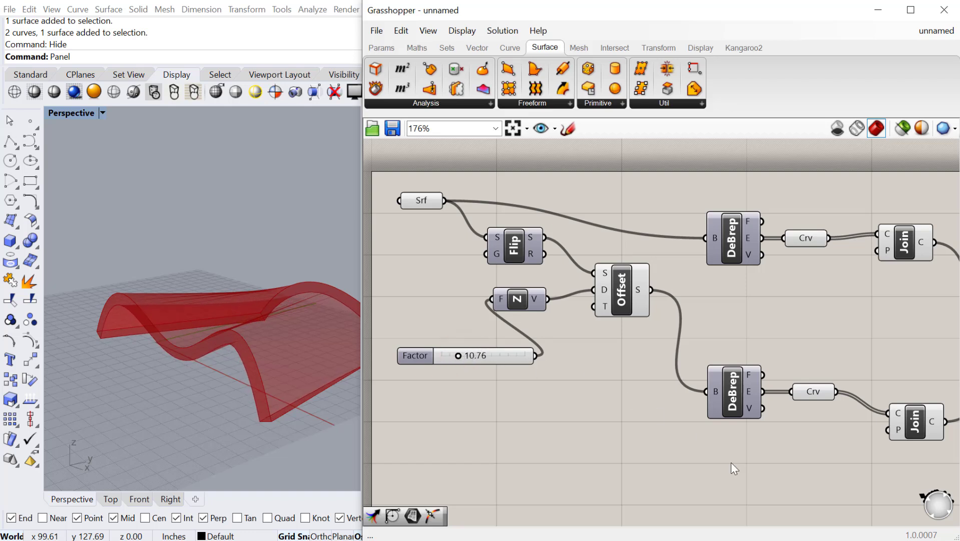